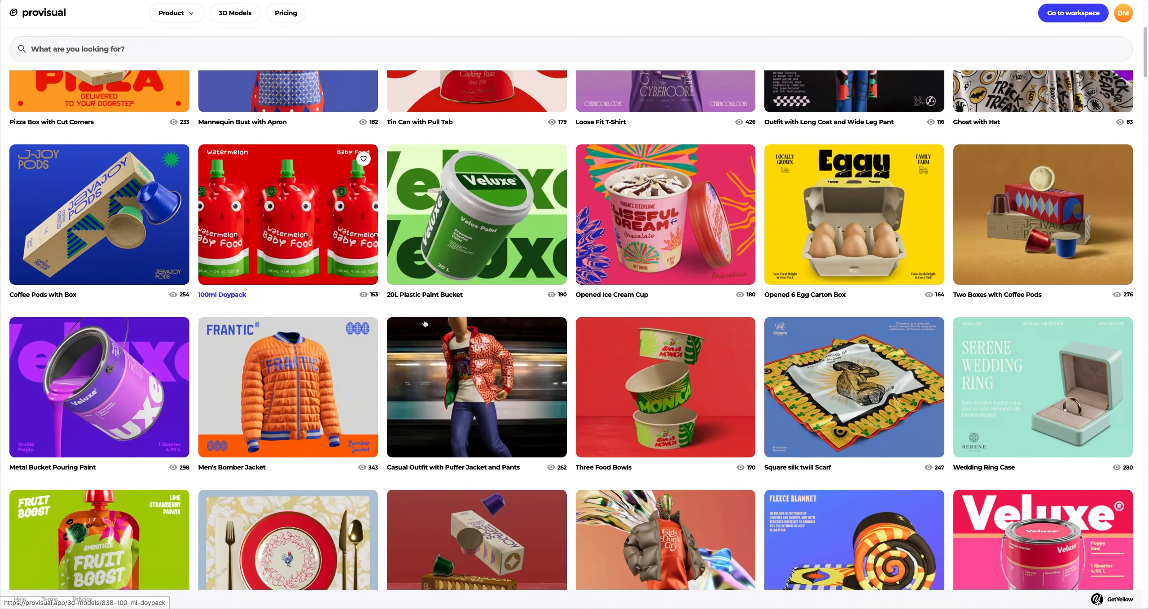
# Browse the 3D model library and open the Corrugated Cardboard Box model.
pyautogui.scroll(-6, 462, 334)
pyautogui.scroll(-12, 618, 363)
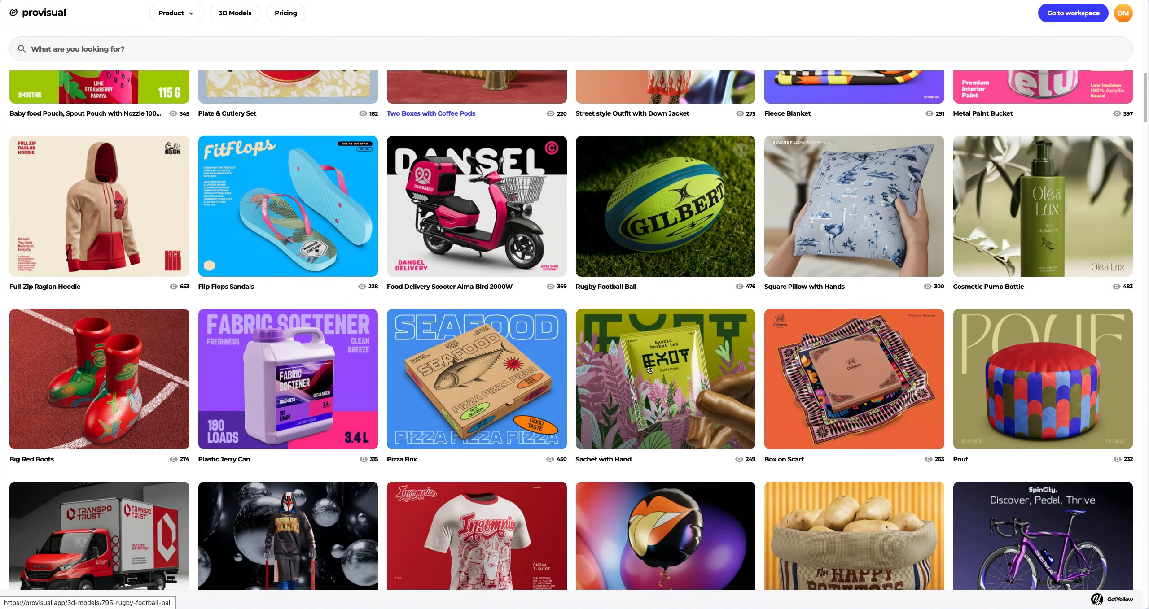
pyautogui.scroll(-6, 738, 406)
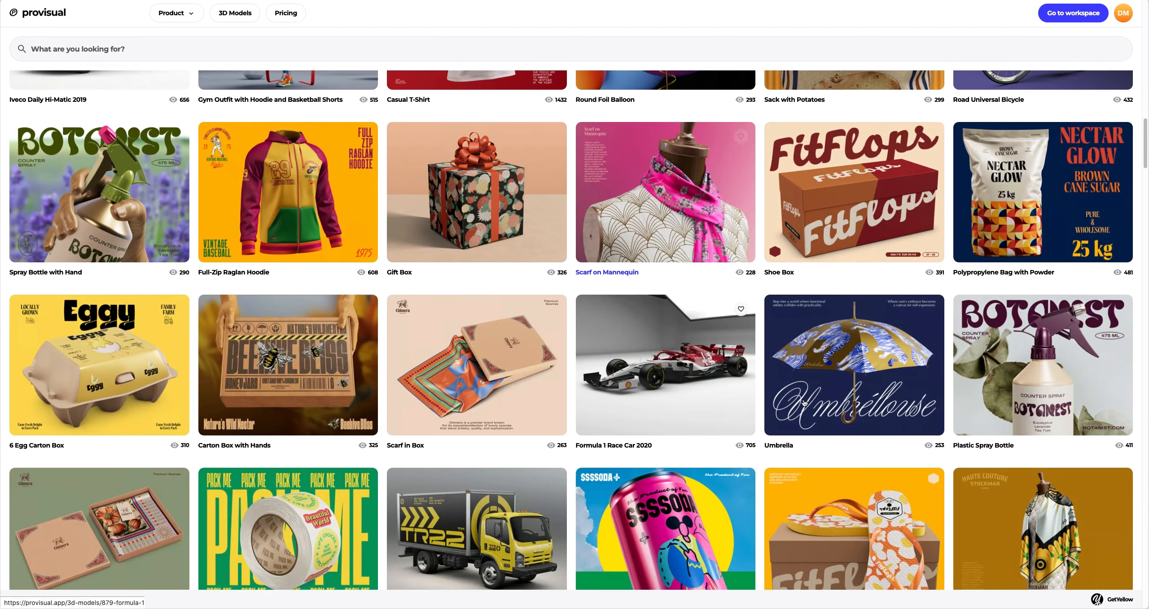
pyautogui.scroll(-9, 738, 406)
pyautogui.scroll(-15, 804, 403)
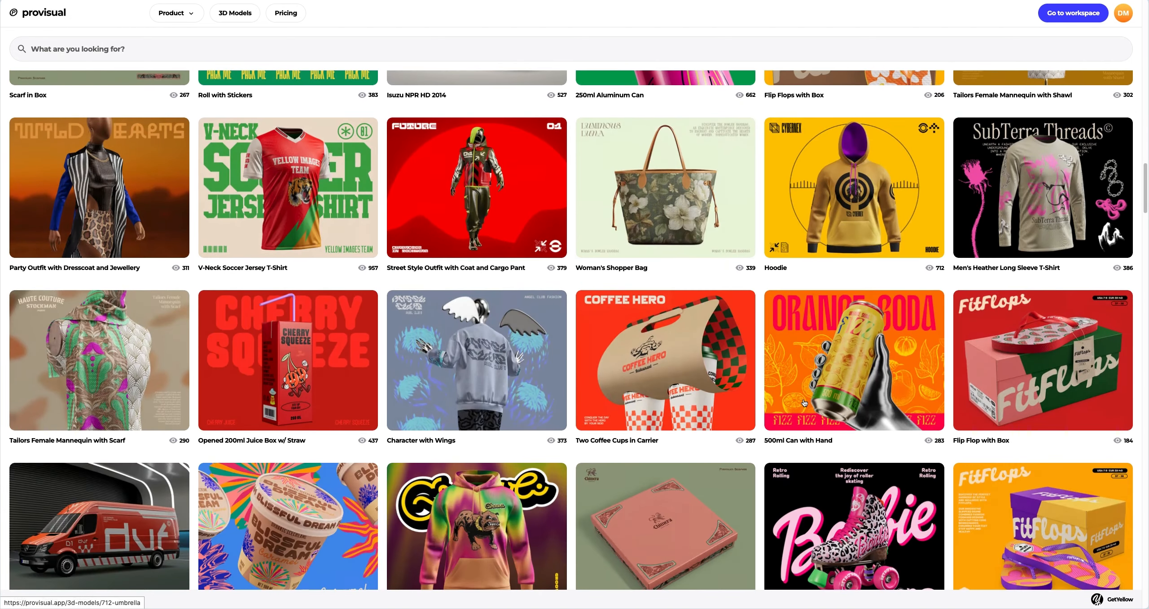
pyautogui.scroll(-20, 804, 403)
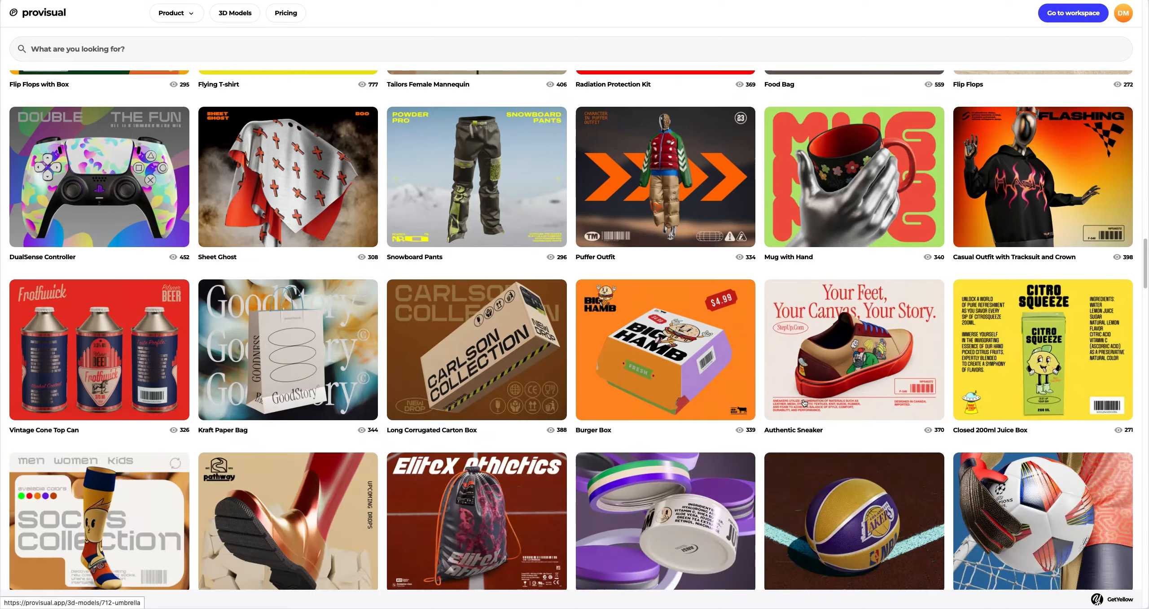
pyautogui.scroll(-20, 804, 403)
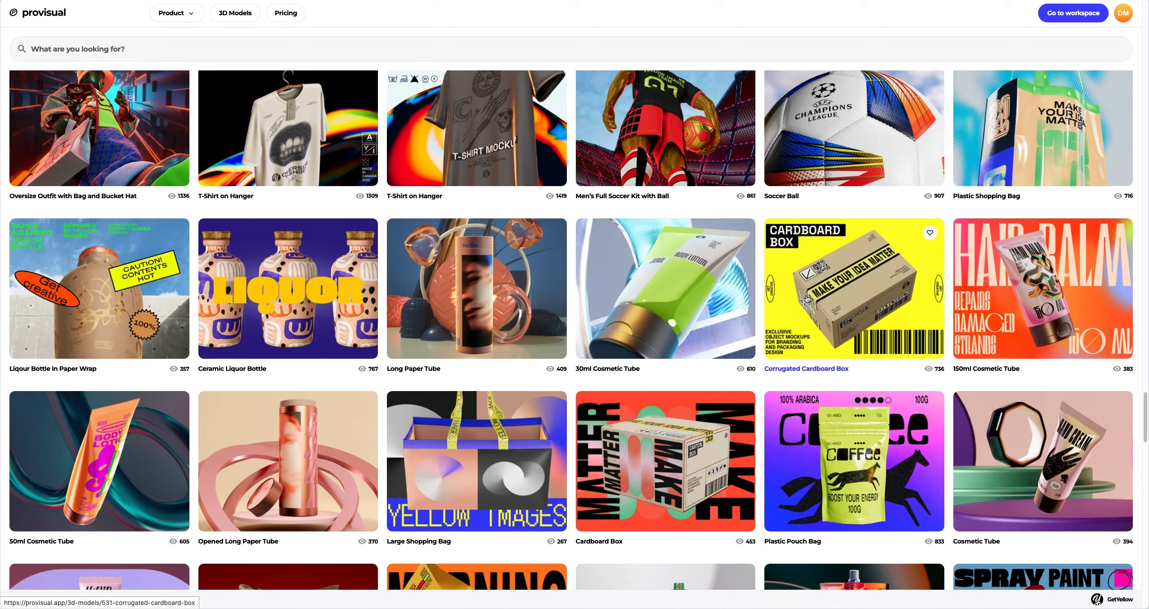
pyautogui.click(866, 292)
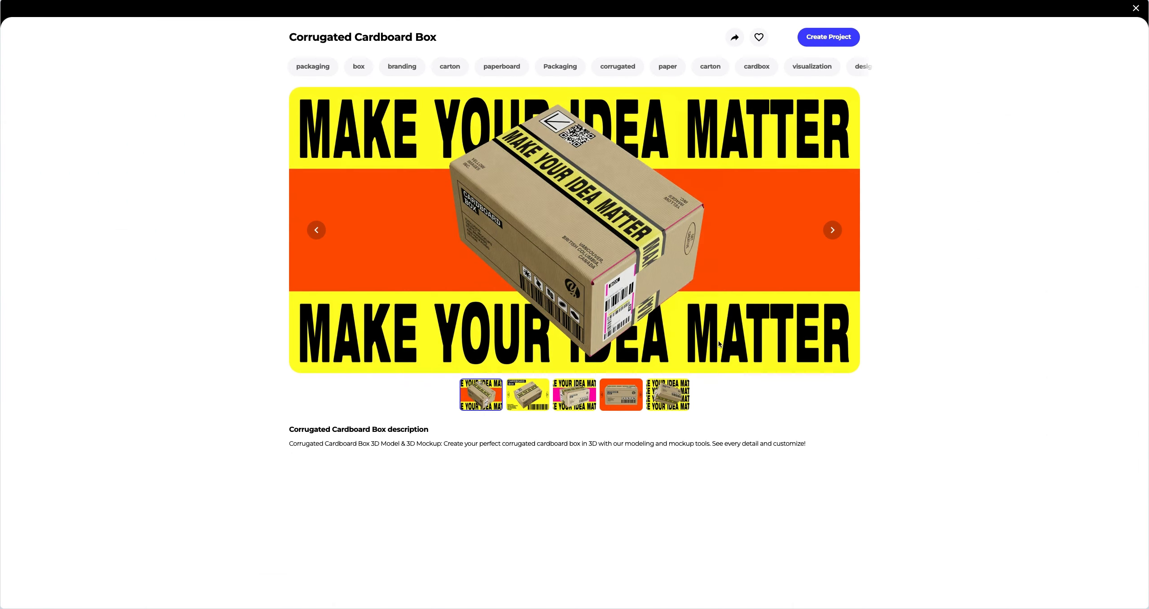
# Look through the model's preview images and create a project from it.
pyautogui.click(543, 390)
pyautogui.click(567, 401)
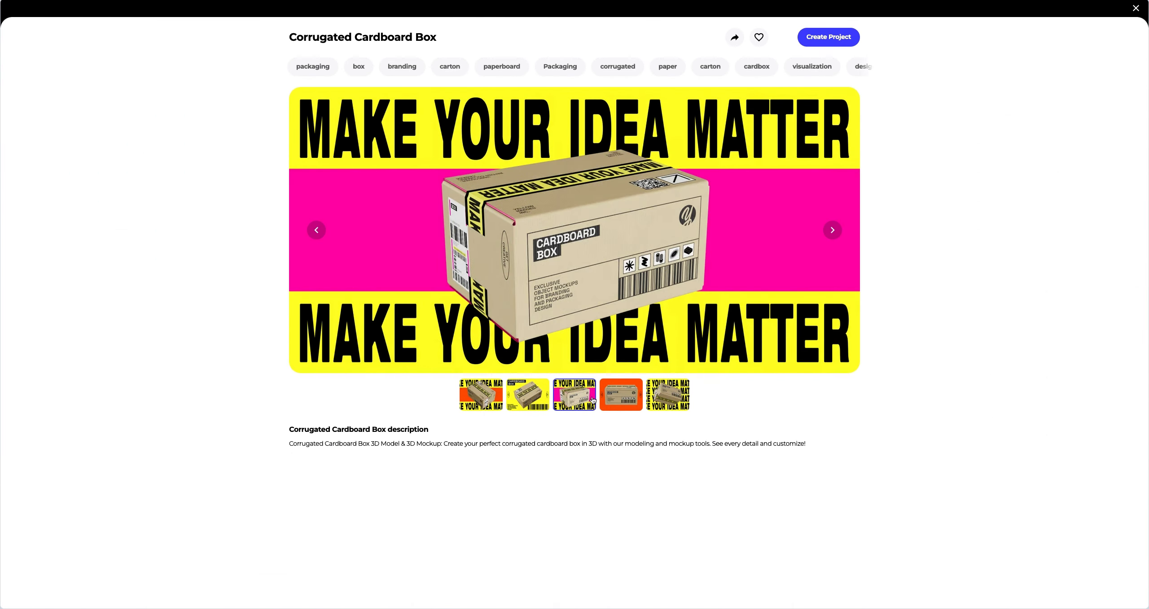
pyautogui.click(610, 399)
pyautogui.click(659, 401)
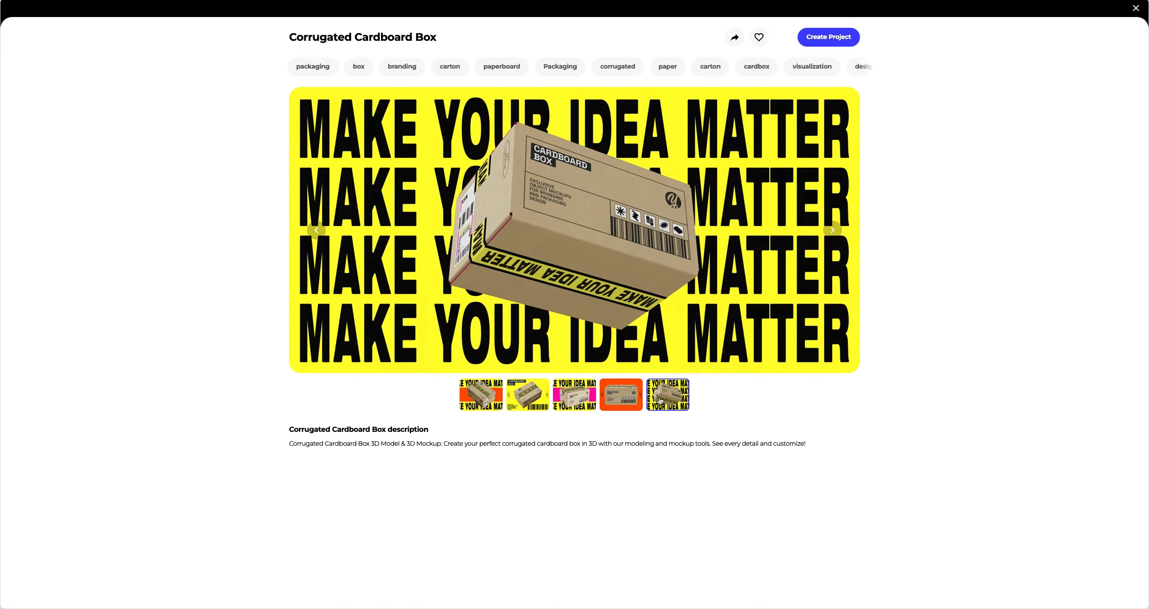
pyautogui.click(828, 37)
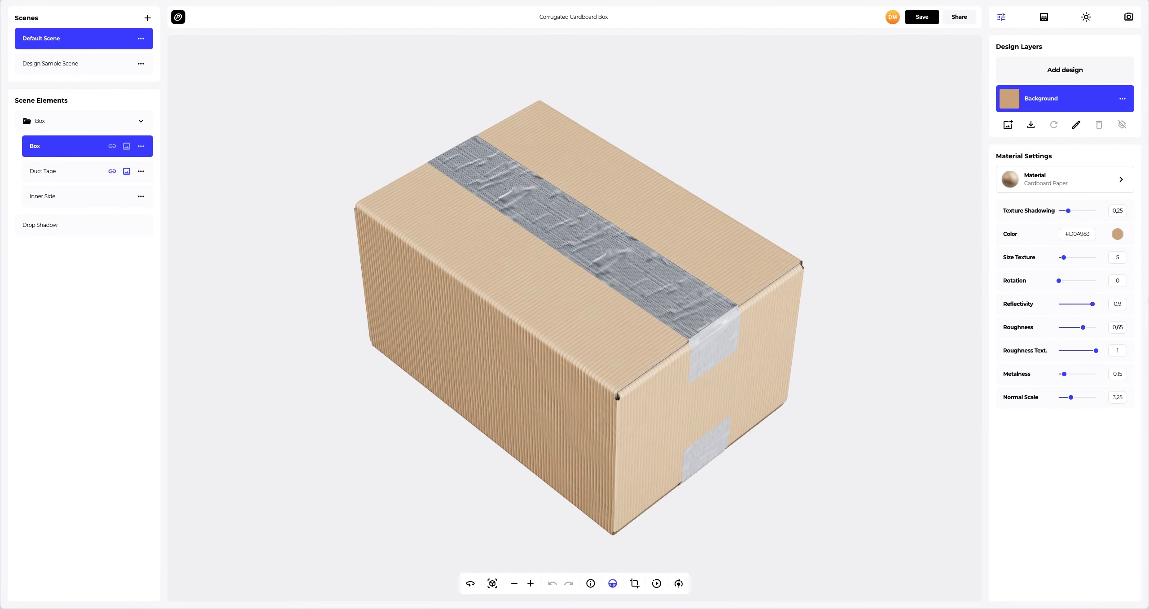
# Turn off the shading that blackens the underside of the box.
pyautogui.moveTo(949, 316); pyautogui.dragTo(521, 205)
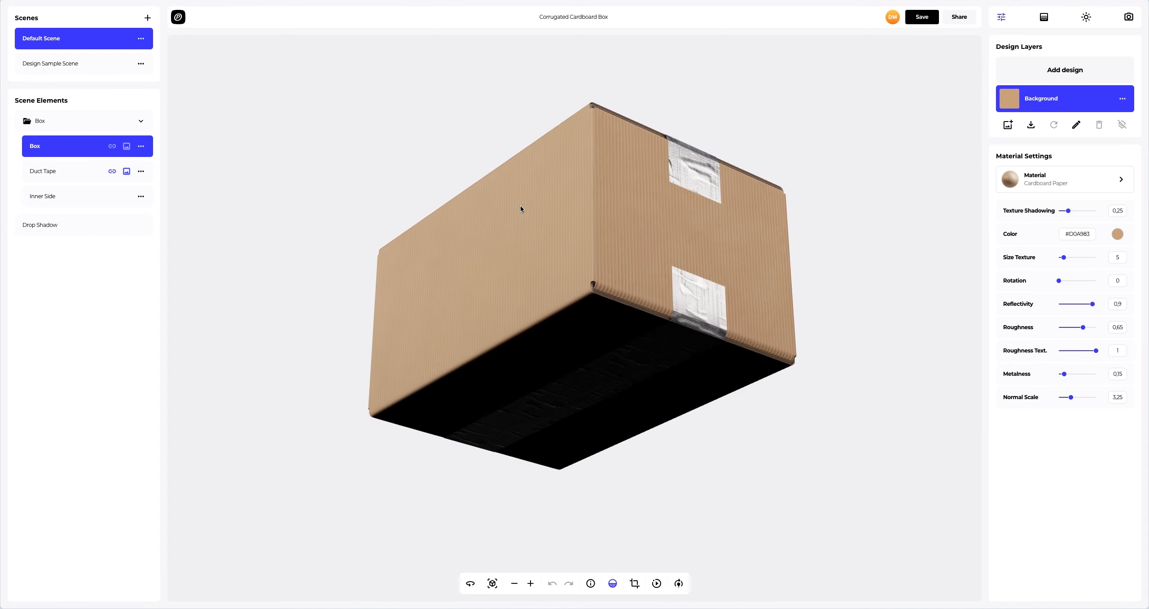
pyautogui.click(612, 583)
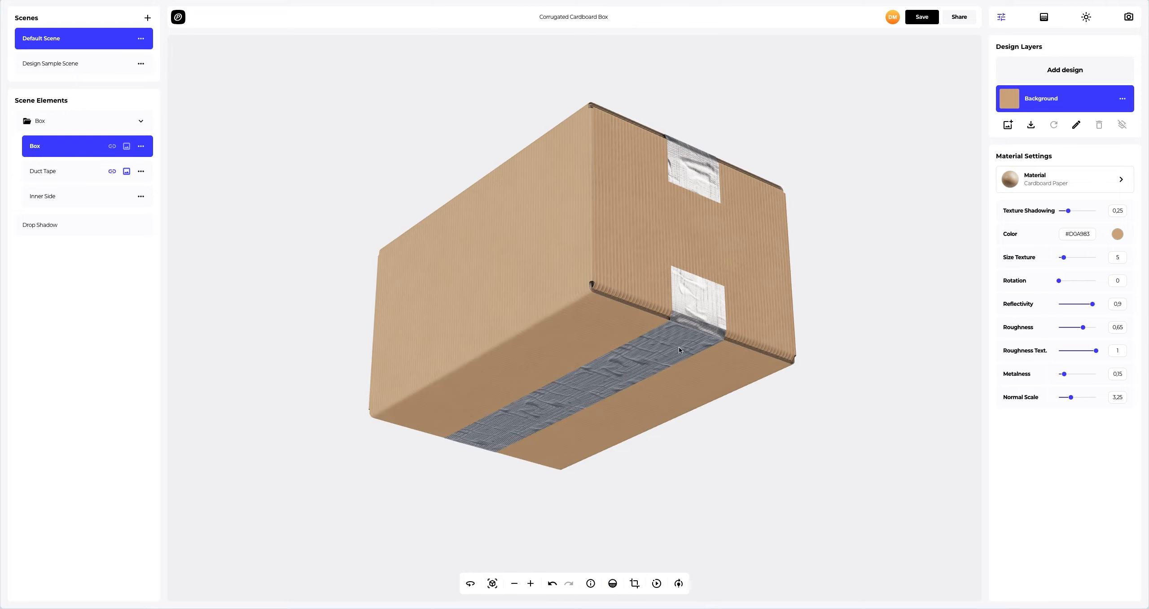
pyautogui.moveTo(729, 237); pyautogui.dragTo(570, 293)
pyautogui.scroll(5, 420, 307)
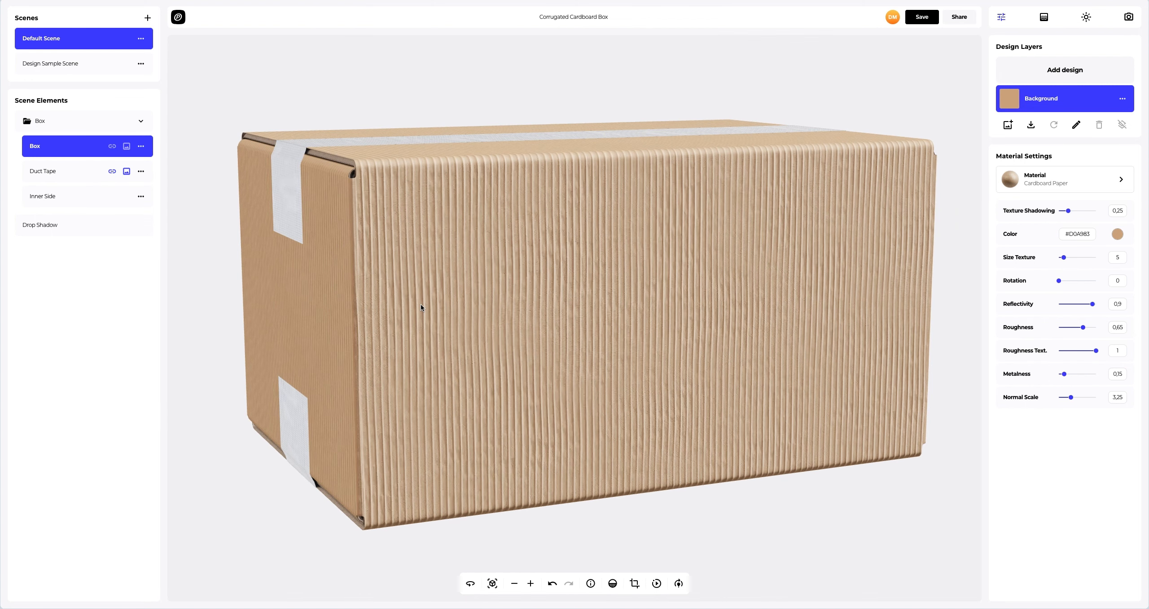
# Set the cardboard color of the Box element to #AE976C.
pyautogui.click(1119, 234)
pyautogui.moveTo(1090, 242); pyautogui.dragTo(1067, 266)
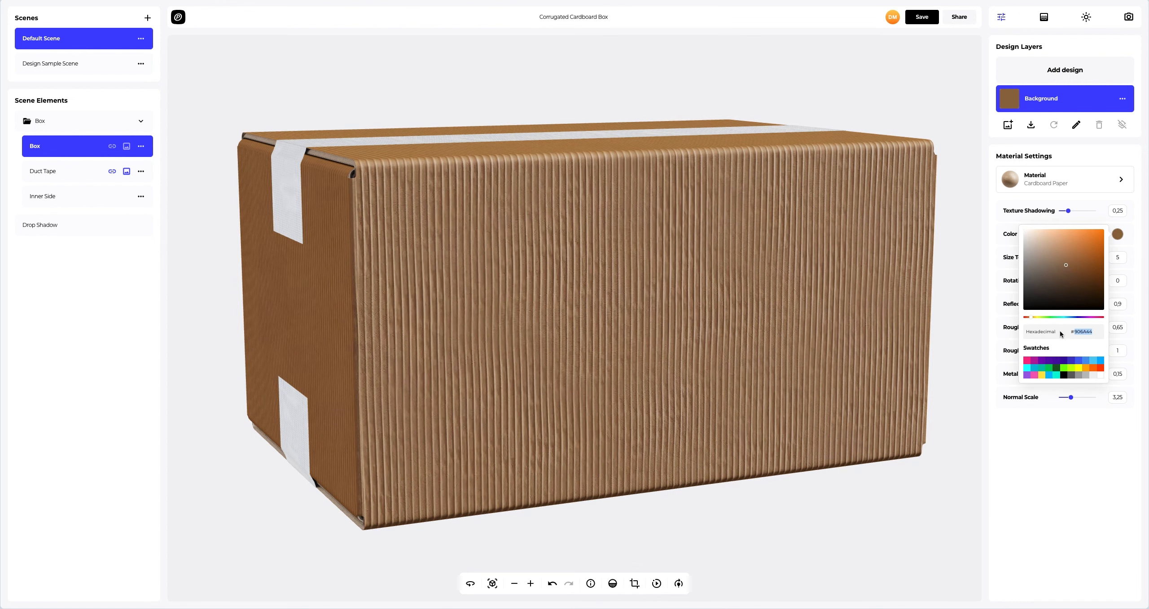
pyautogui.write('AE976C')
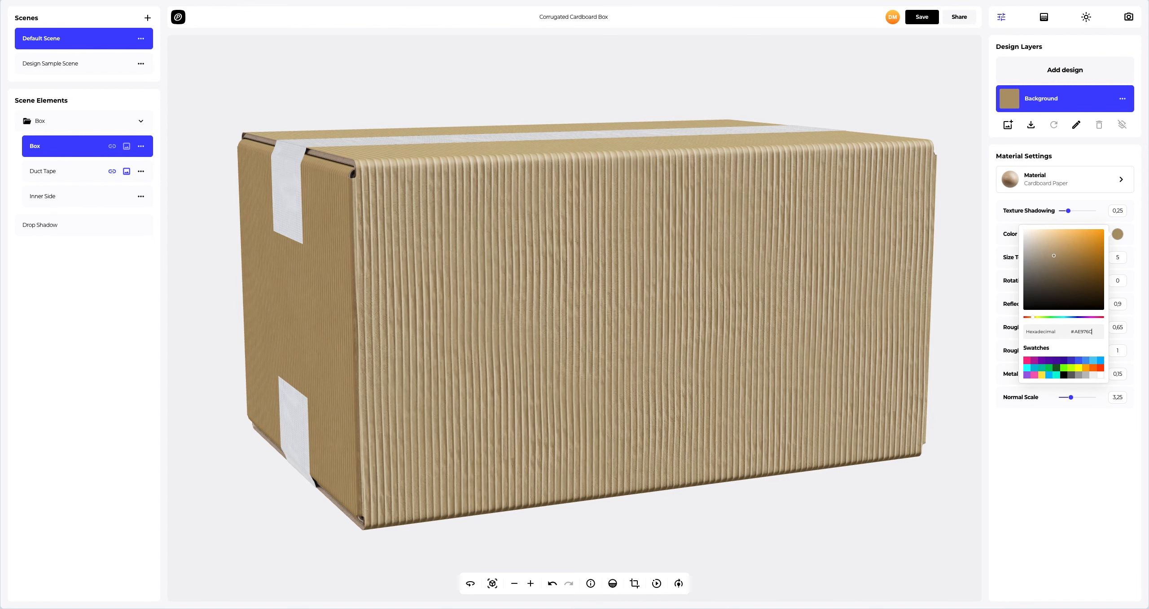
pyautogui.click(991, 348)
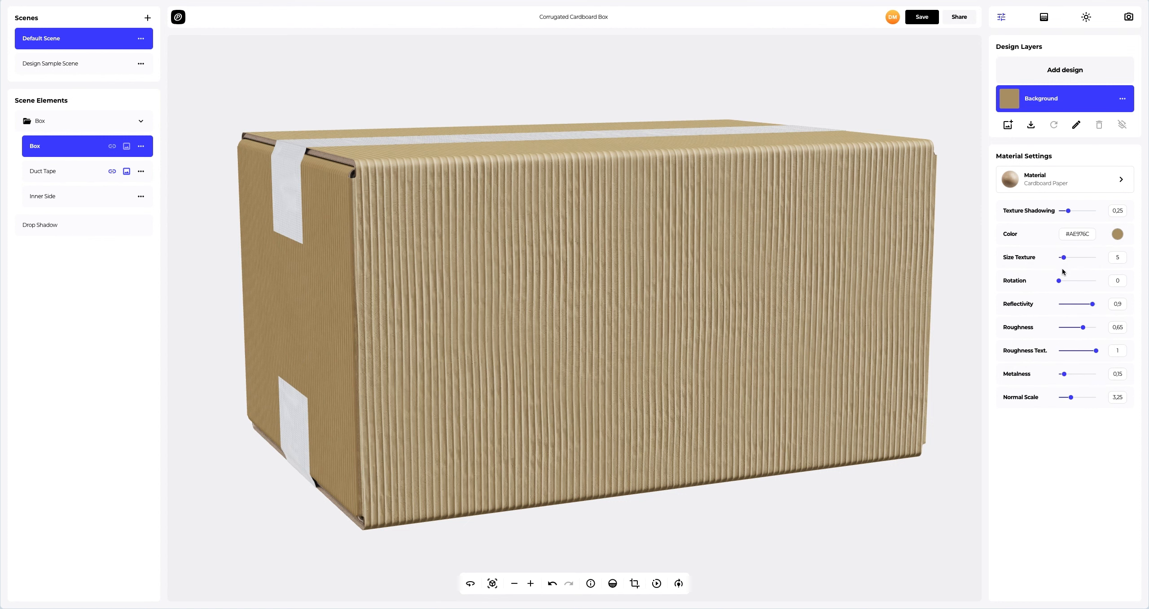
# Adjust the box's cardboard material to texture size 6.6, reflectivity 1 and normal scale 3.
pyautogui.moveTo(1066, 262); pyautogui.dragTo(1067, 261)
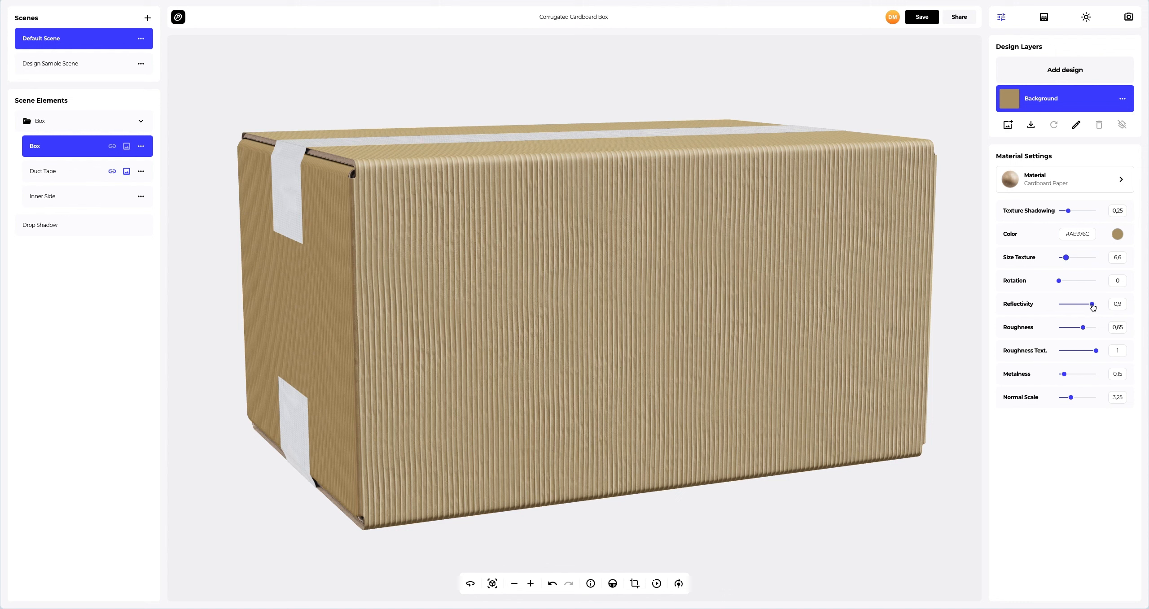
pyautogui.moveTo(1092, 307); pyautogui.dragTo(1107, 307)
pyautogui.moveTo(1071, 398); pyautogui.dragTo(1071, 401)
# Change the Duct Tape element's material to Glossy Plastic.
pyautogui.moveTo(432, 242); pyautogui.dragTo(440, 284)
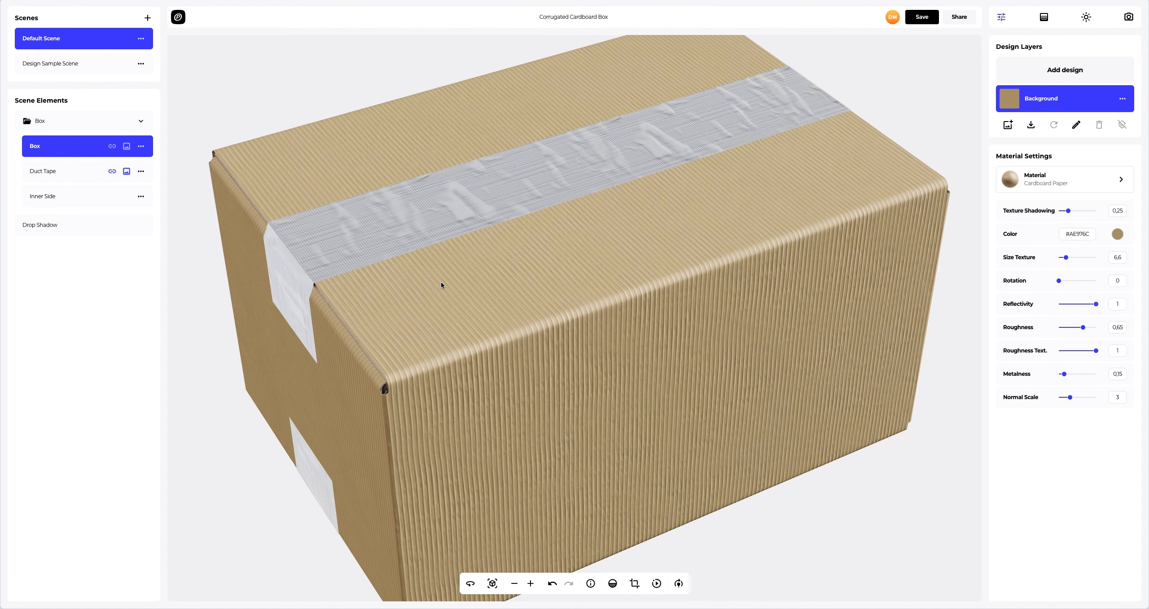
pyautogui.click(56, 176)
pyautogui.click(1074, 177)
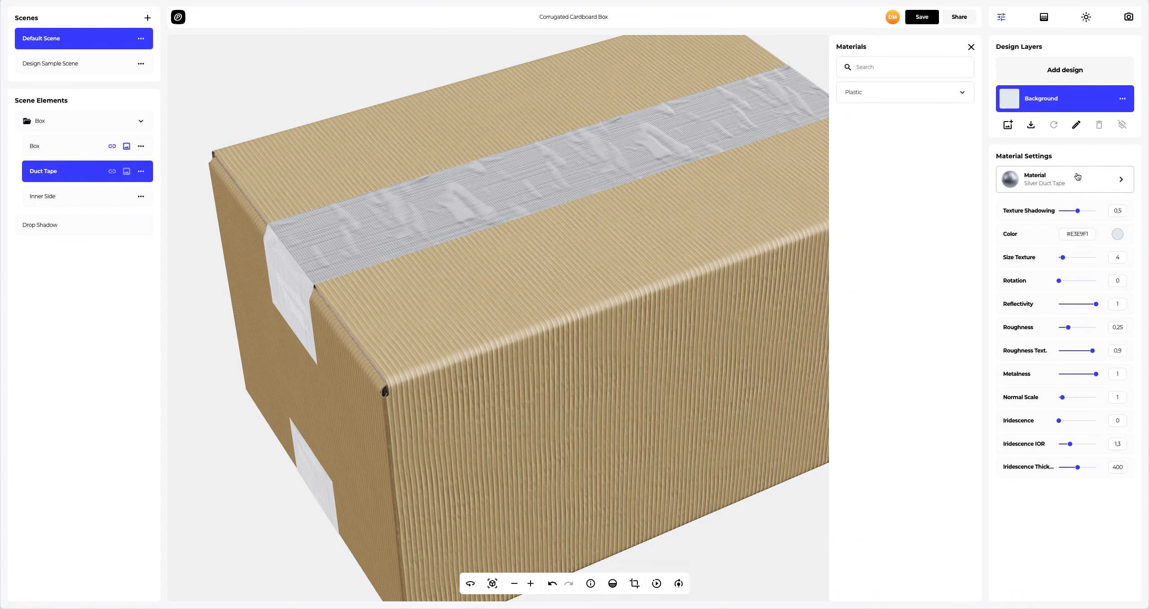
pyautogui.click(879, 128)
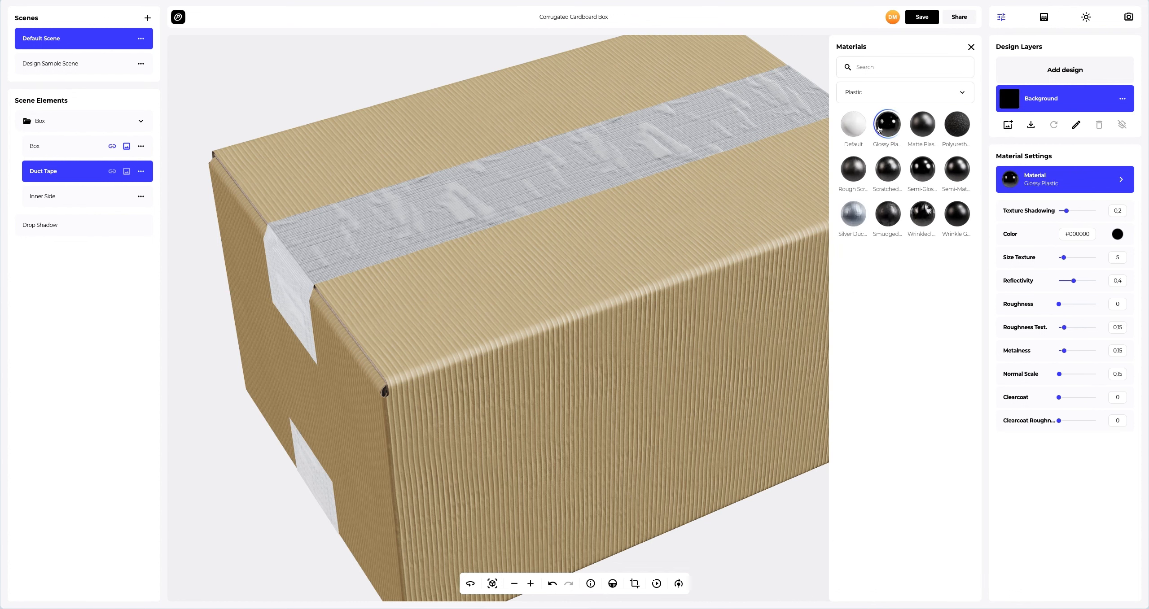
pyautogui.click(969, 48)
# Set the duct tape's texture size to 30 and its reflectivity to 1.
pyautogui.moveTo(655, 194); pyautogui.dragTo(691, 193)
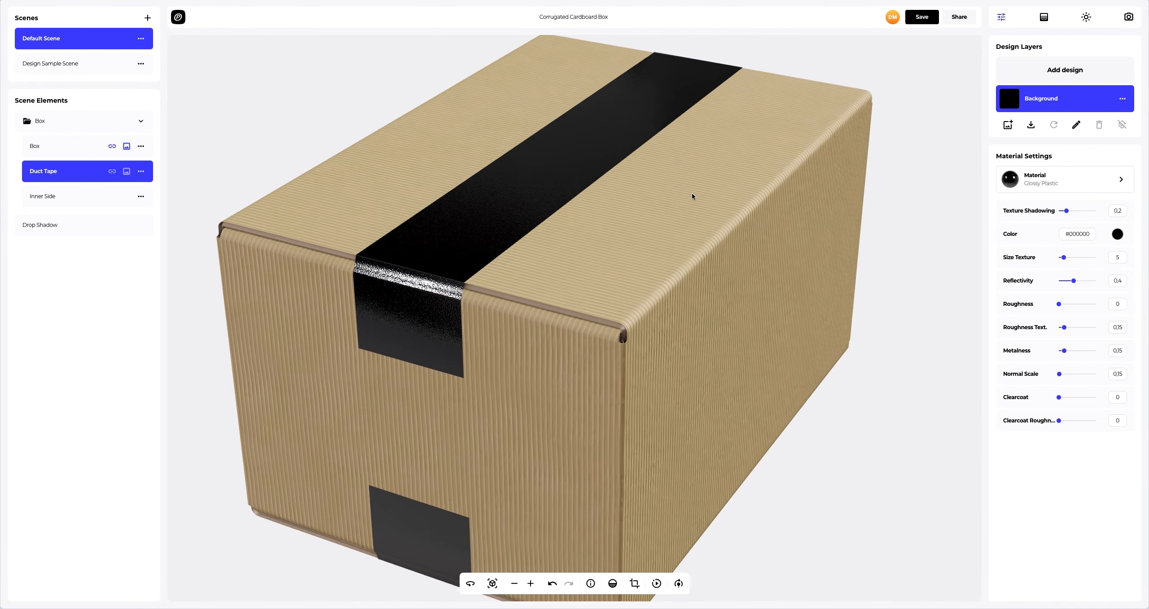
pyautogui.scroll(2, 450, 276)
pyautogui.scroll(1, 445, 278)
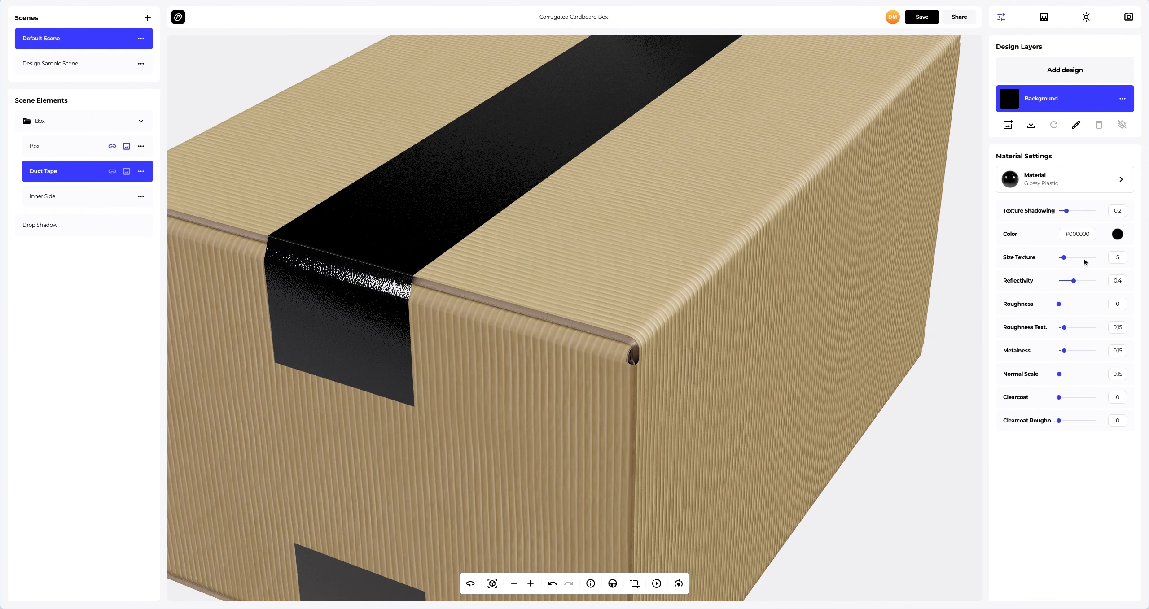
pyautogui.moveTo(1063, 257); pyautogui.dragTo(1096, 281)
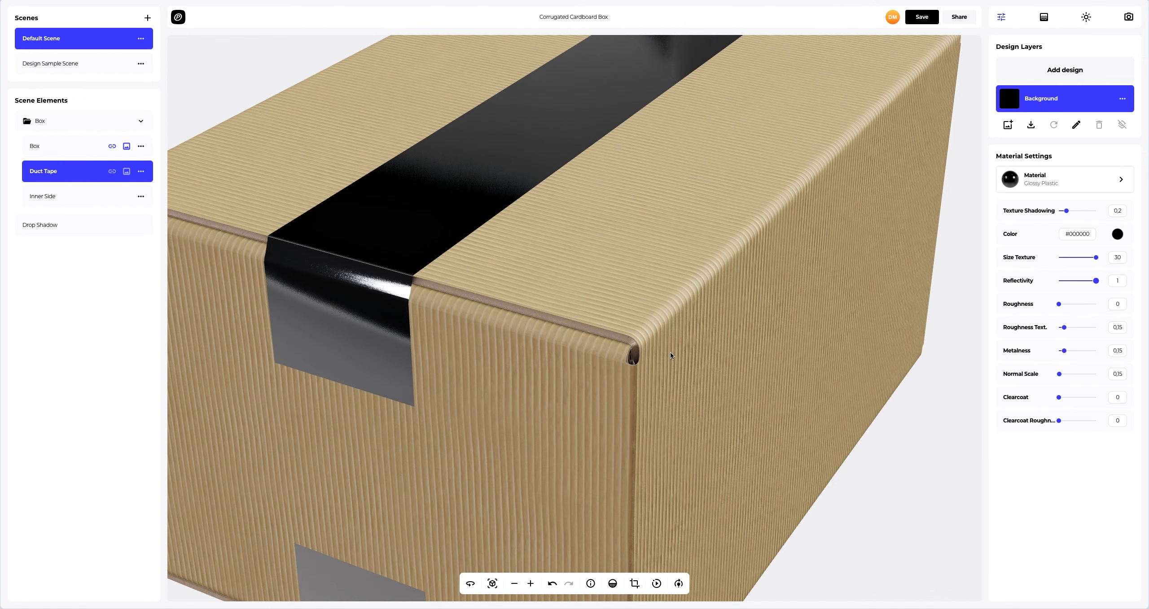
# Change the color of the box's Inner Side to the pink swatch.
pyautogui.moveTo(669, 351); pyautogui.dragTo(515, 362)
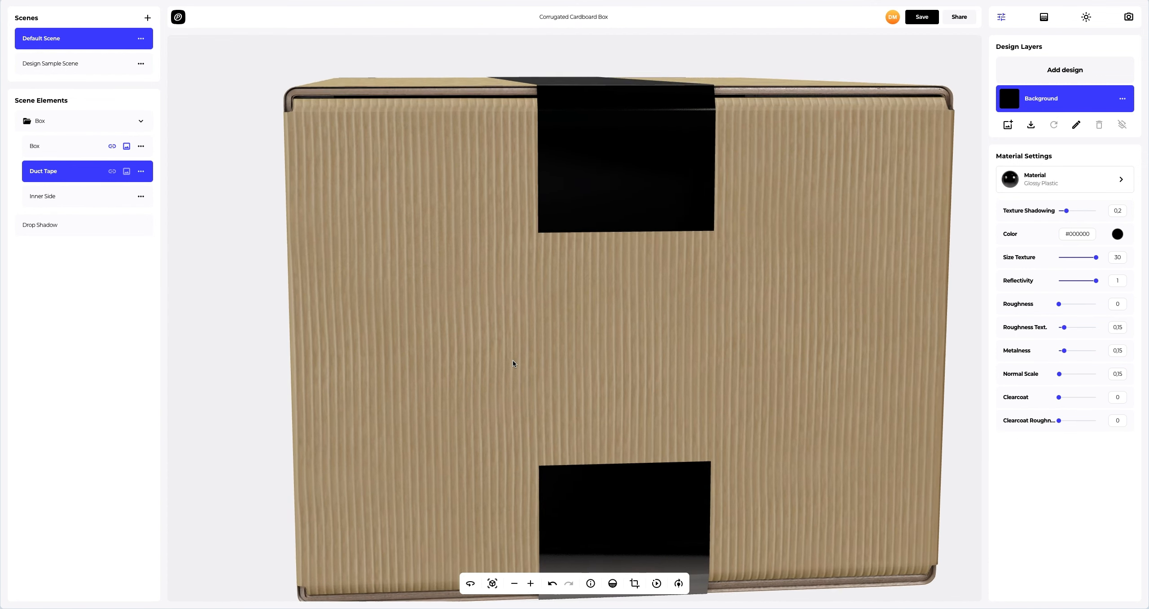
pyautogui.scroll(-3, 513, 364)
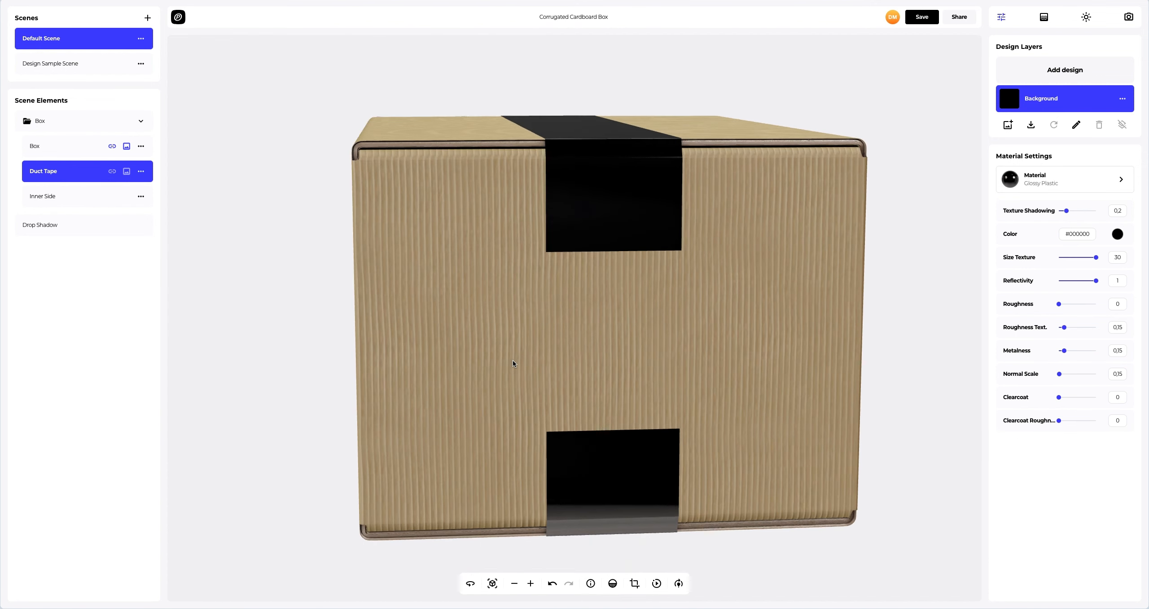
pyautogui.click(58, 198)
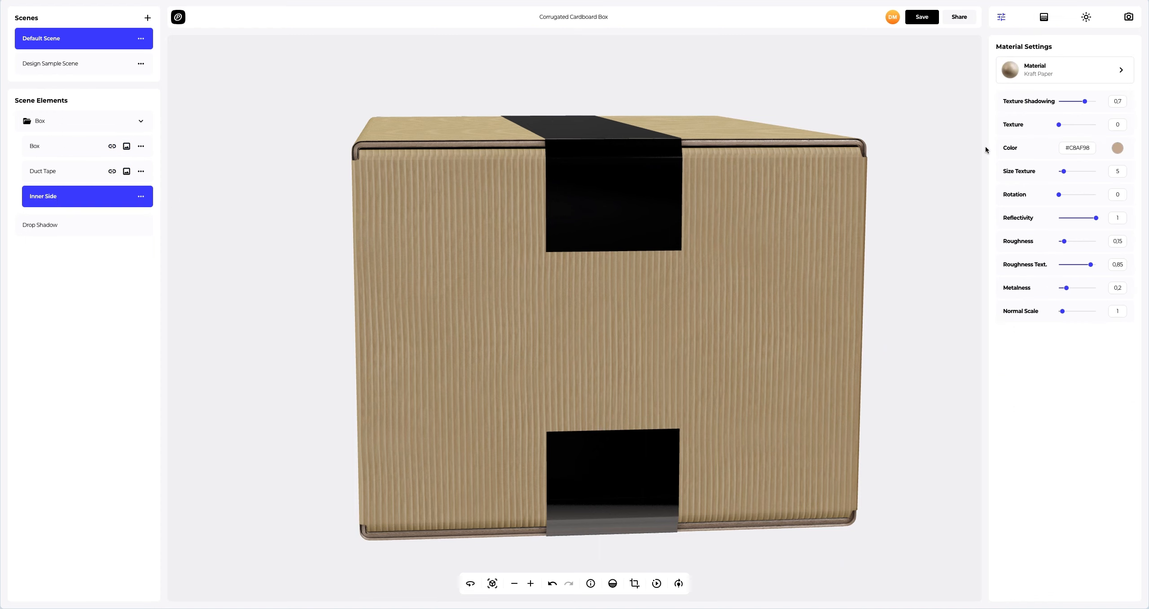
pyautogui.click(1117, 148)
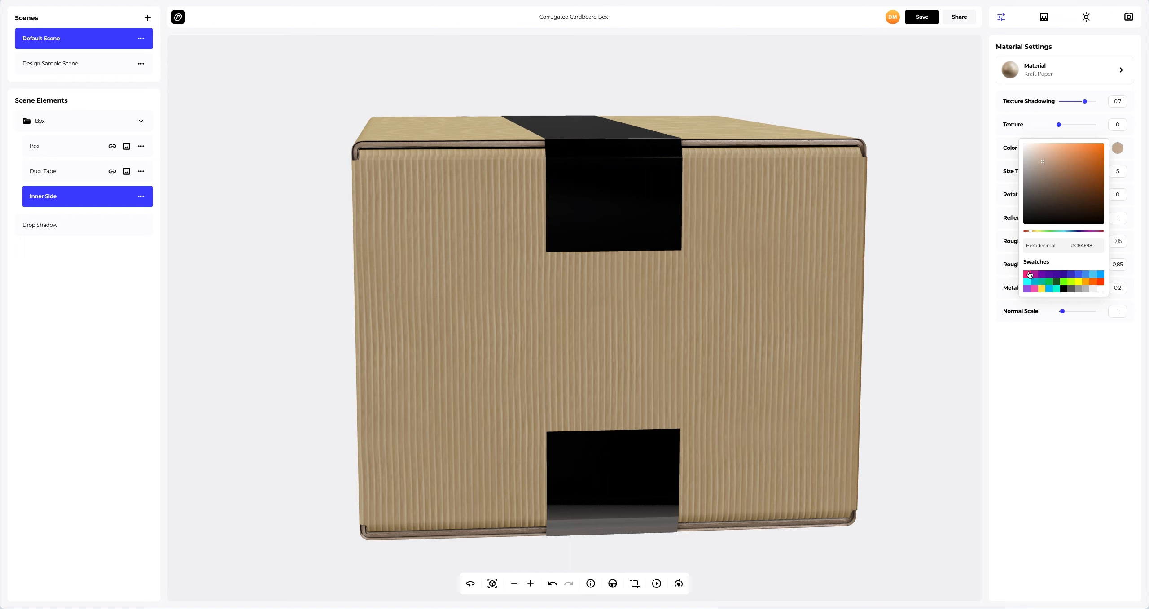
pyautogui.click(1027, 274)
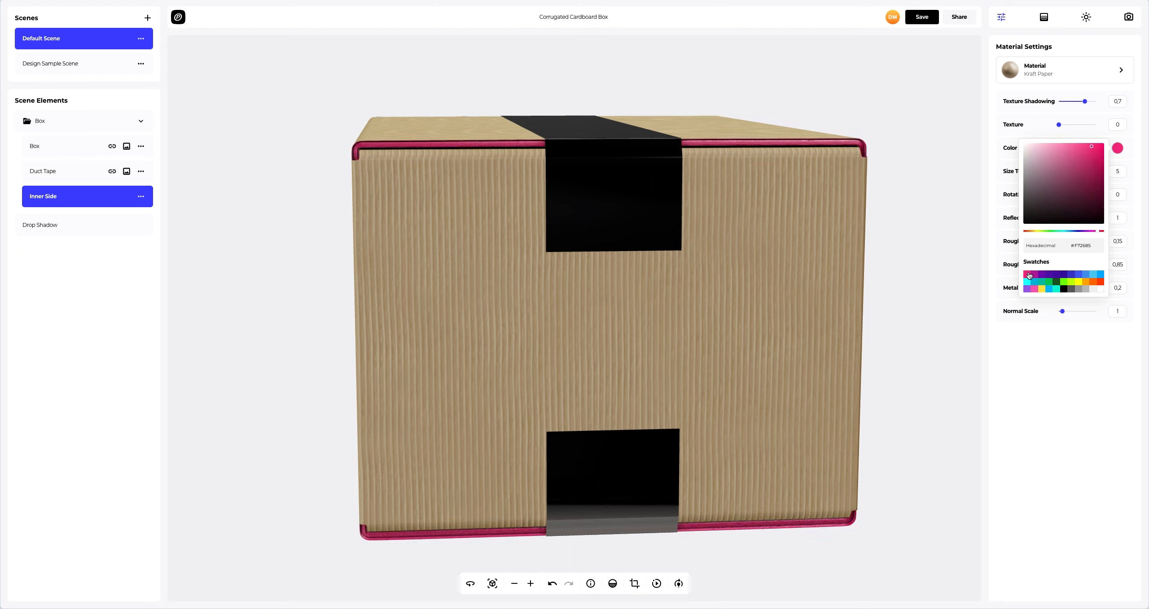
pyautogui.click(857, 274)
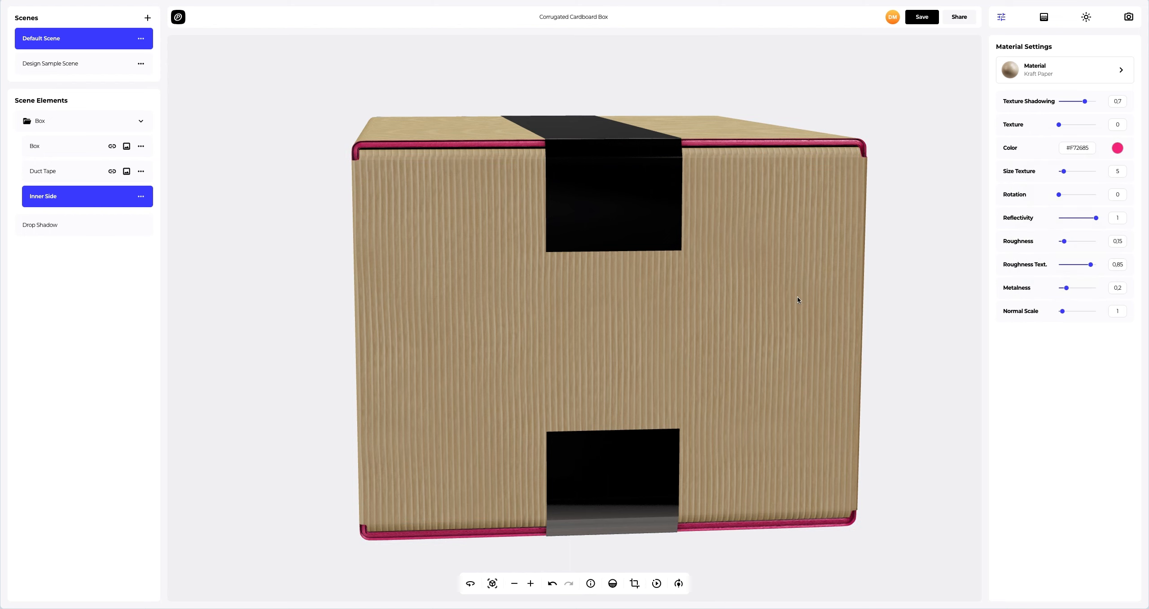
# Reset the camera view and set the spot light to intensity 1.32, horizontal rotation -175.7 and vertical rotation 23.8.
pyautogui.click(491, 584)
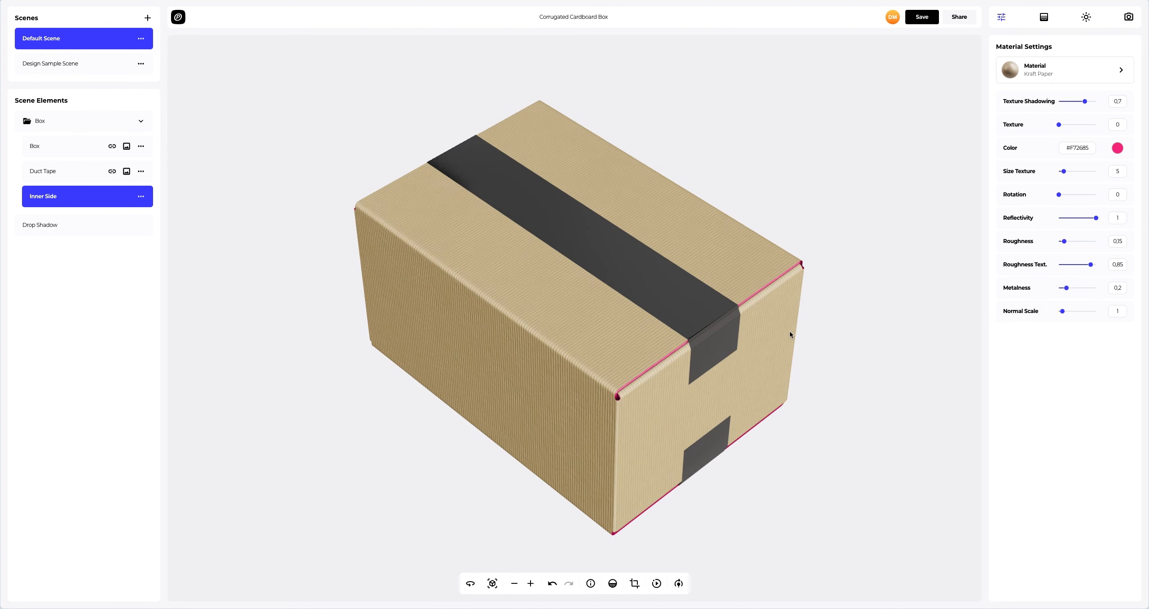
pyautogui.click(1086, 18)
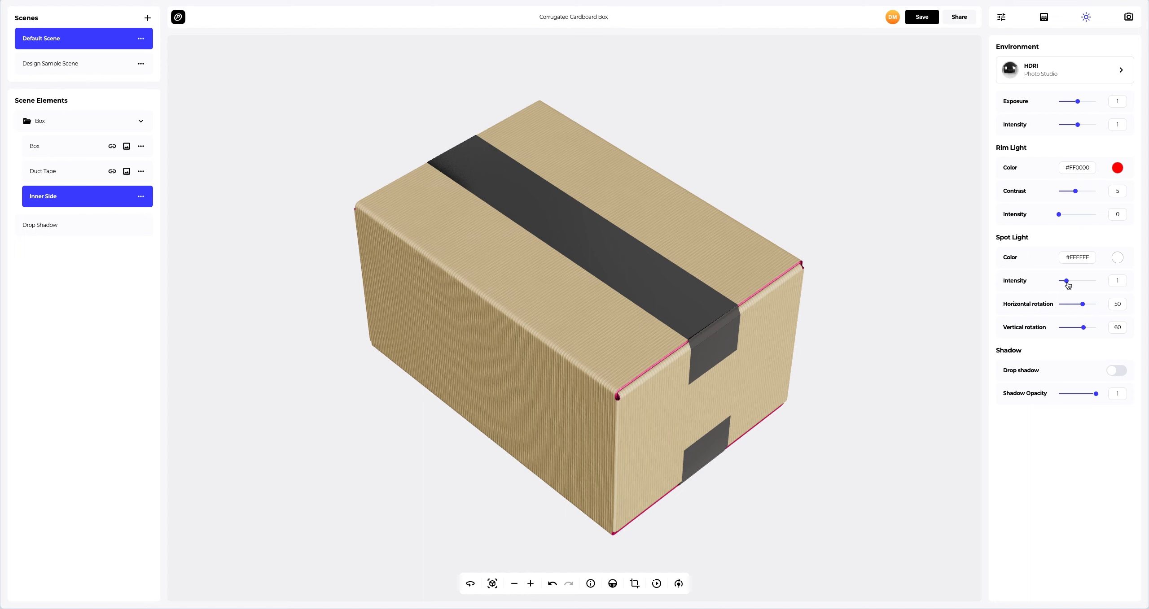
pyautogui.moveTo(1067, 282); pyautogui.dragTo(1080, 328)
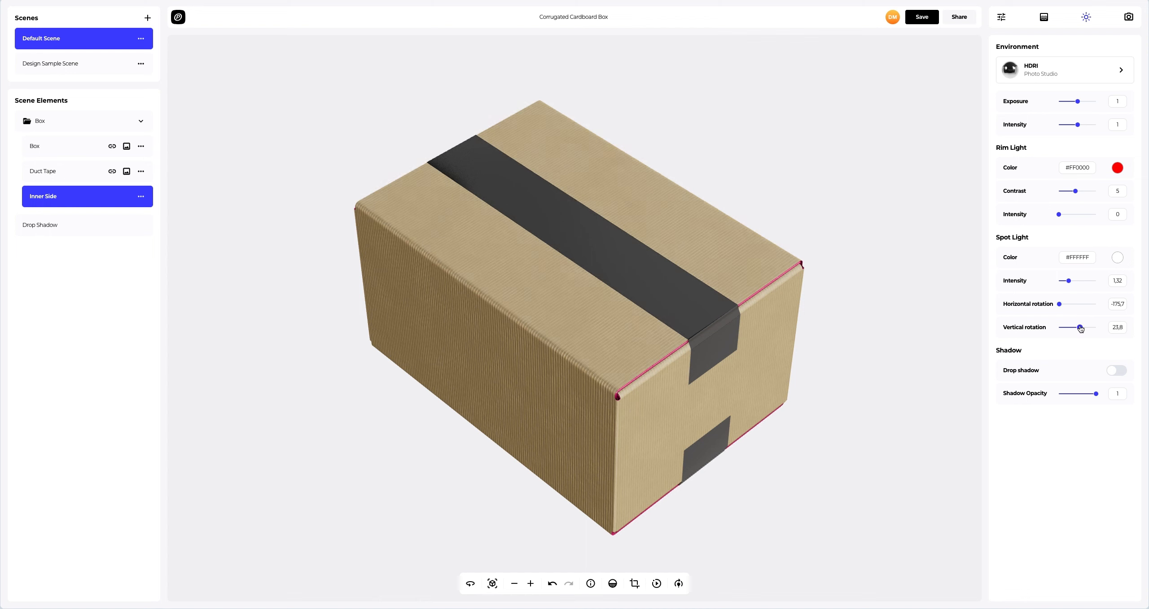
# Add the image Corrugated Cardboard Box_1.png as a design on the Box element.
pyautogui.click(62, 150)
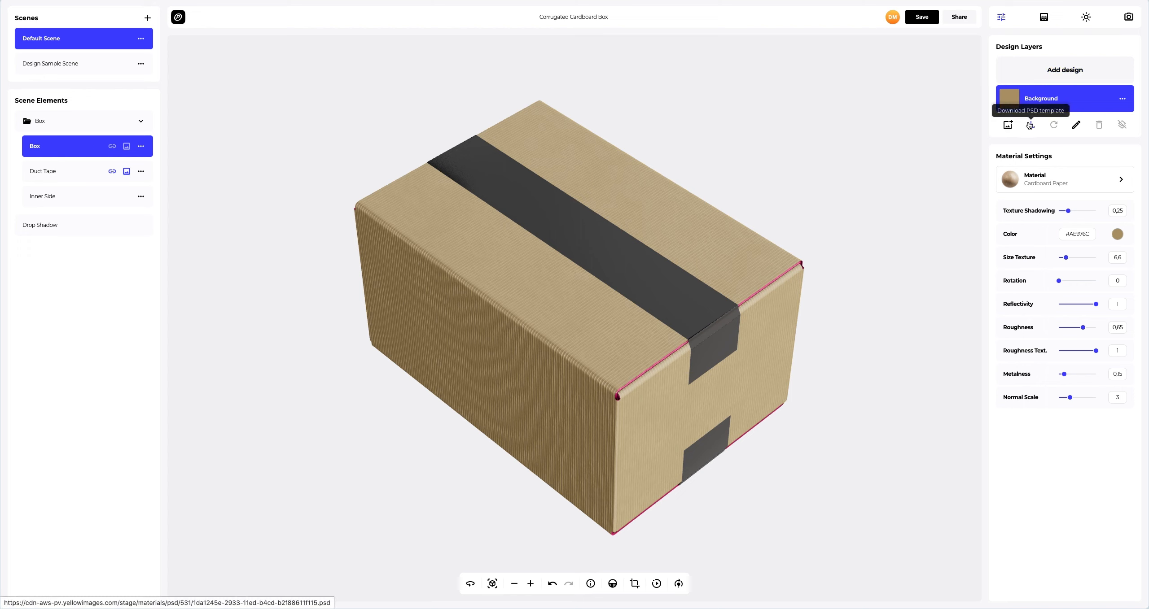
pyautogui.click(1056, 72)
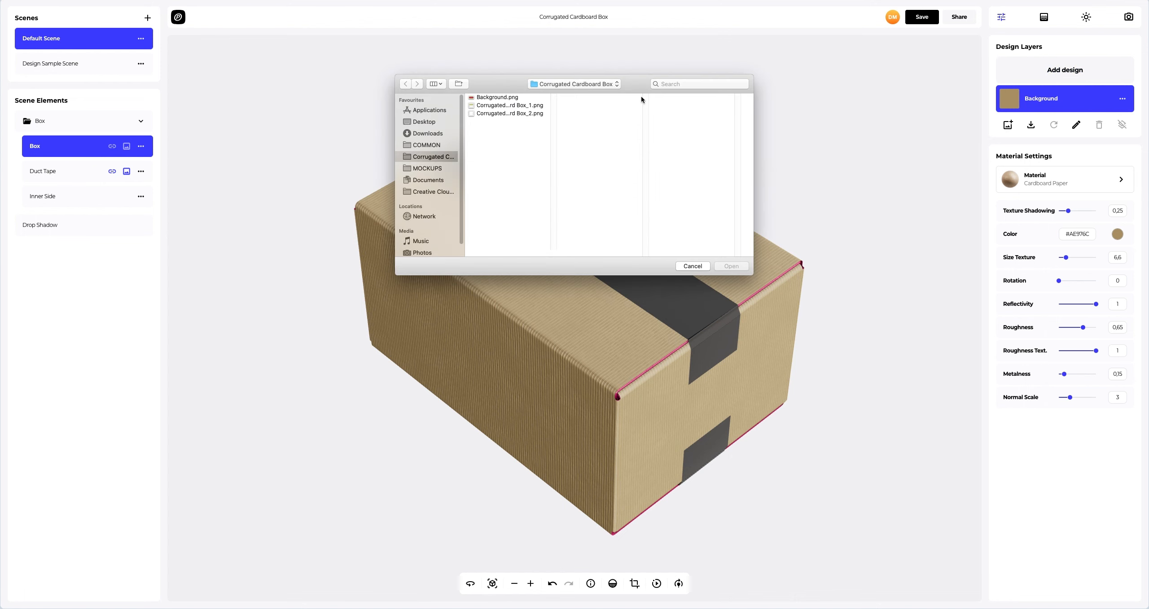
pyautogui.click(530, 106)
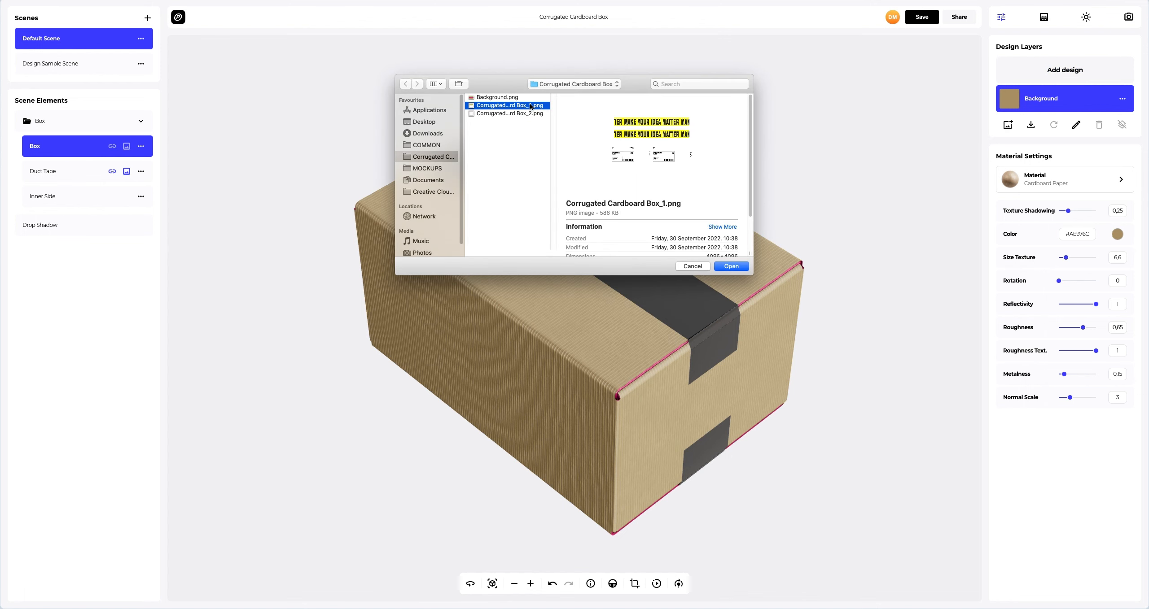
pyautogui.click(730, 266)
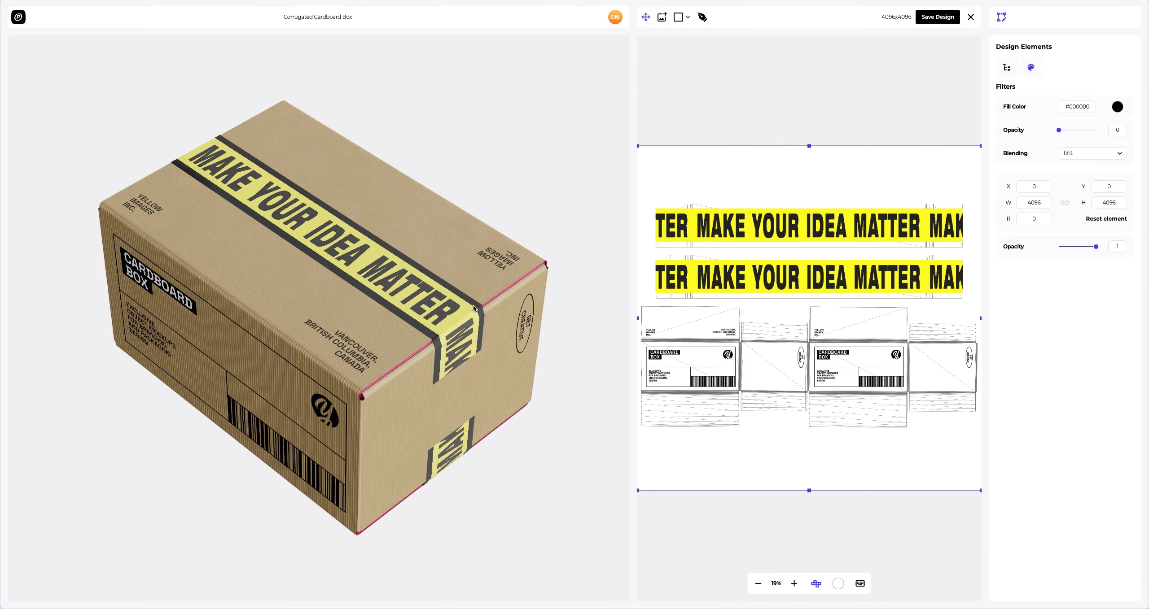
# Set the cardboard box design's X position to 0 and save the design.
pyautogui.moveTo(475, 310)
pyautogui.mouseDown()
pyautogui.moveTo(322, 250)
pyautogui.moveTo(487, 317)
pyautogui.mouseUp()
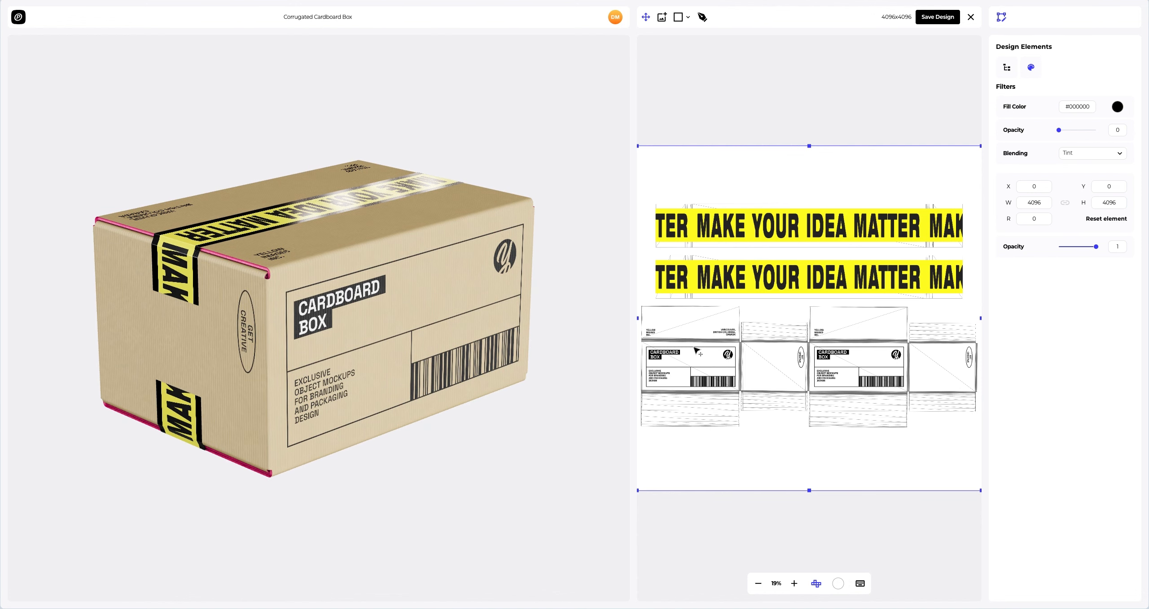
pyautogui.moveTo(696, 350); pyautogui.dragTo(696, 351)
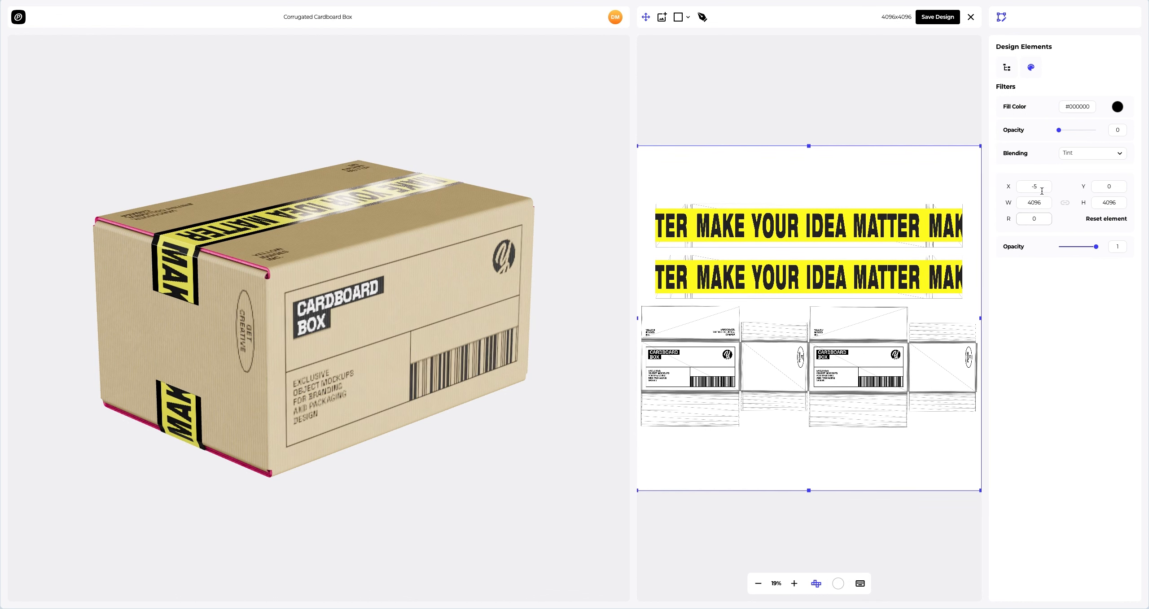
pyautogui.click(1027, 188)
pyautogui.write('0')
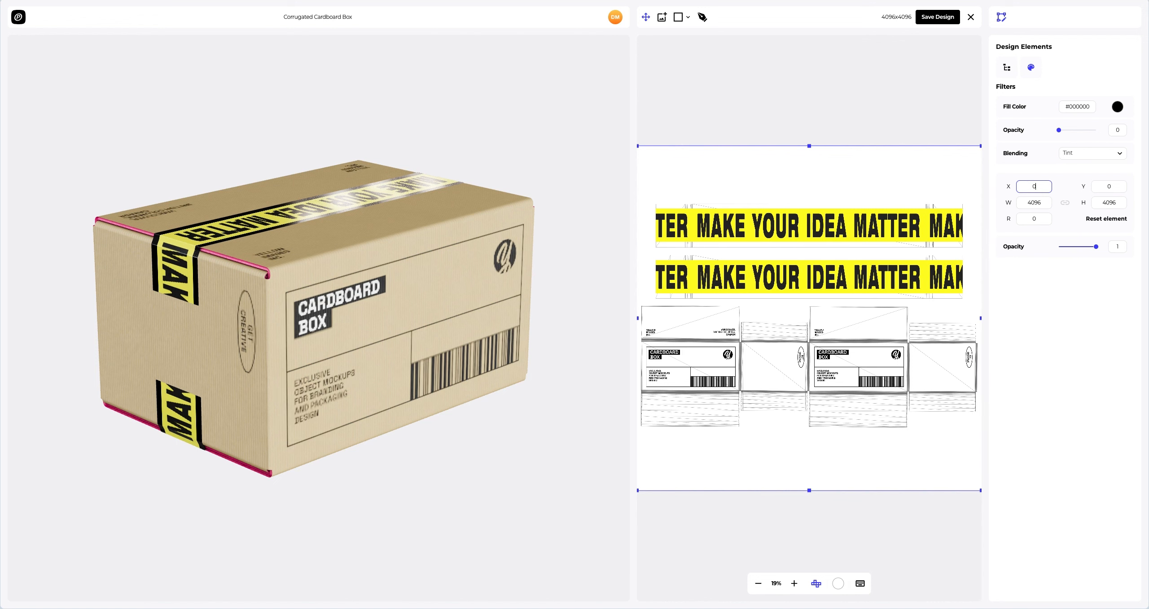
pyautogui.click(940, 19)
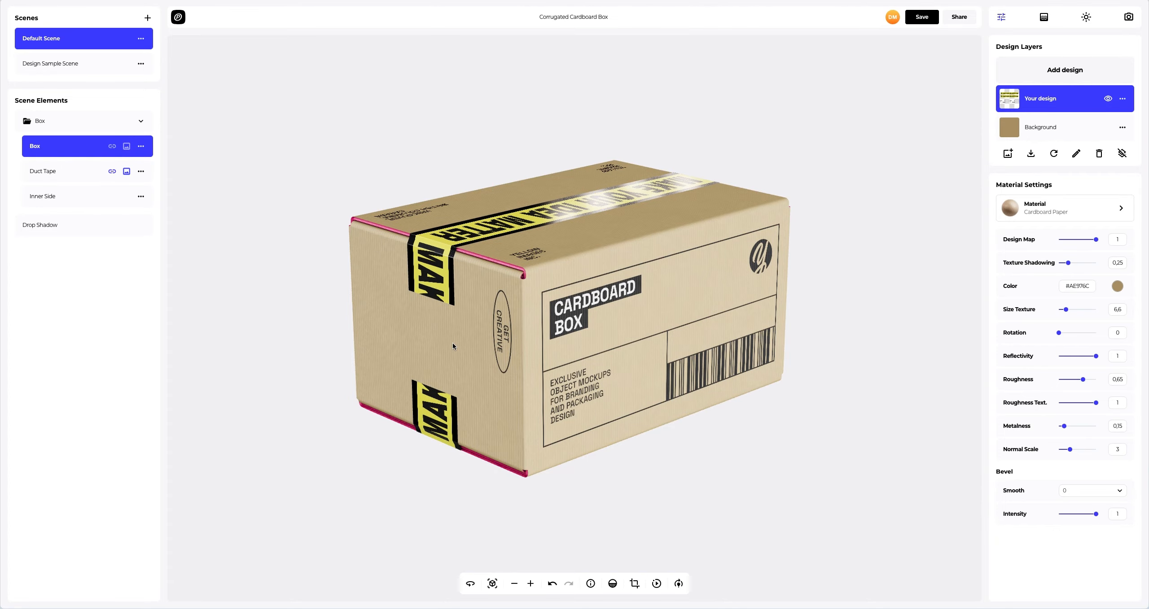
# Add the image Corrugated Cardboard Box_2.png as a second design on the Box element and save the design.
pyautogui.moveTo(452, 343); pyautogui.dragTo(616, 339)
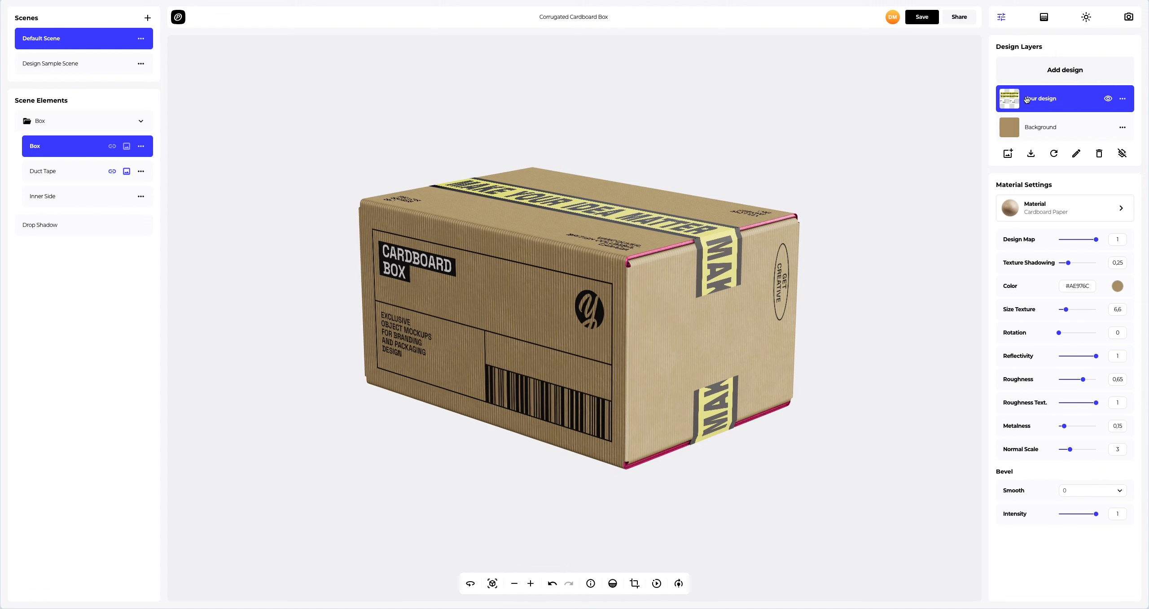
pyautogui.click(1059, 71)
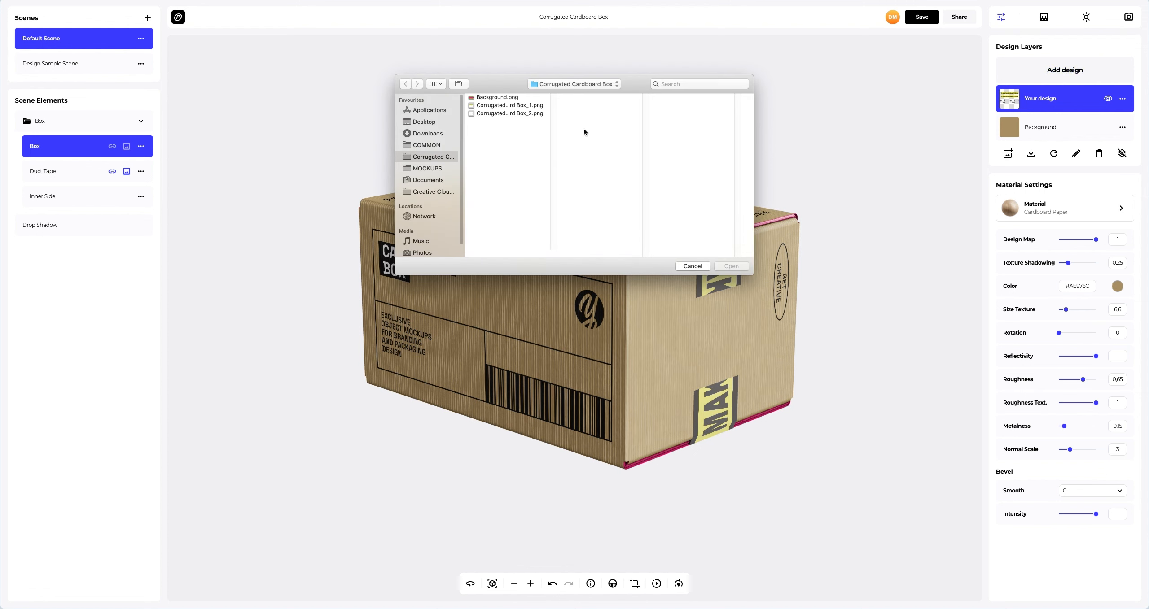
pyautogui.click(528, 113)
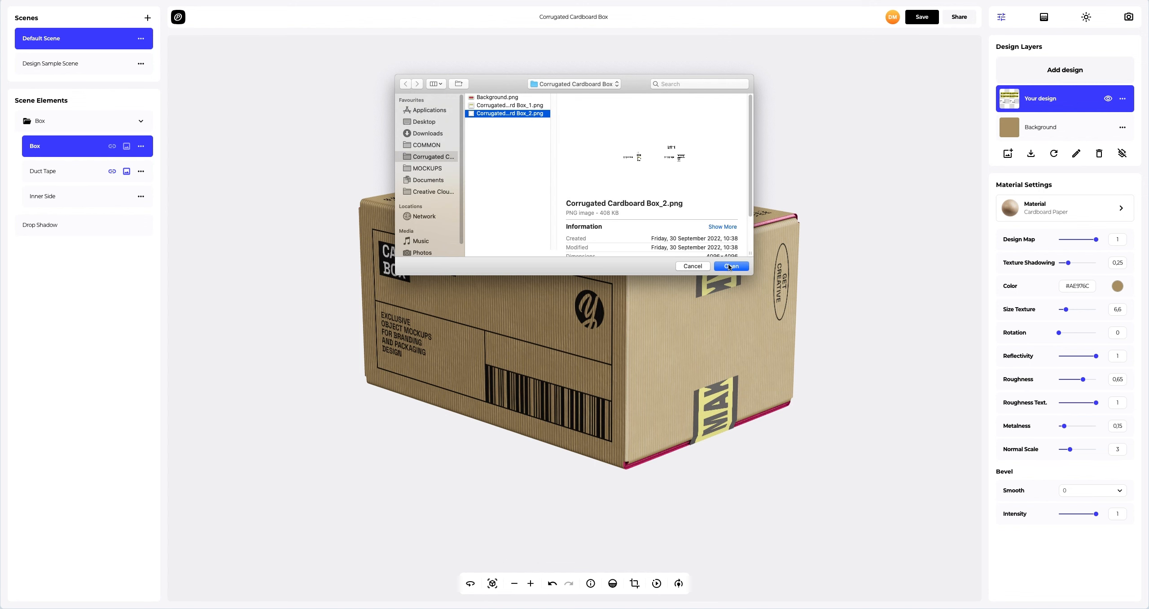
pyautogui.click(731, 266)
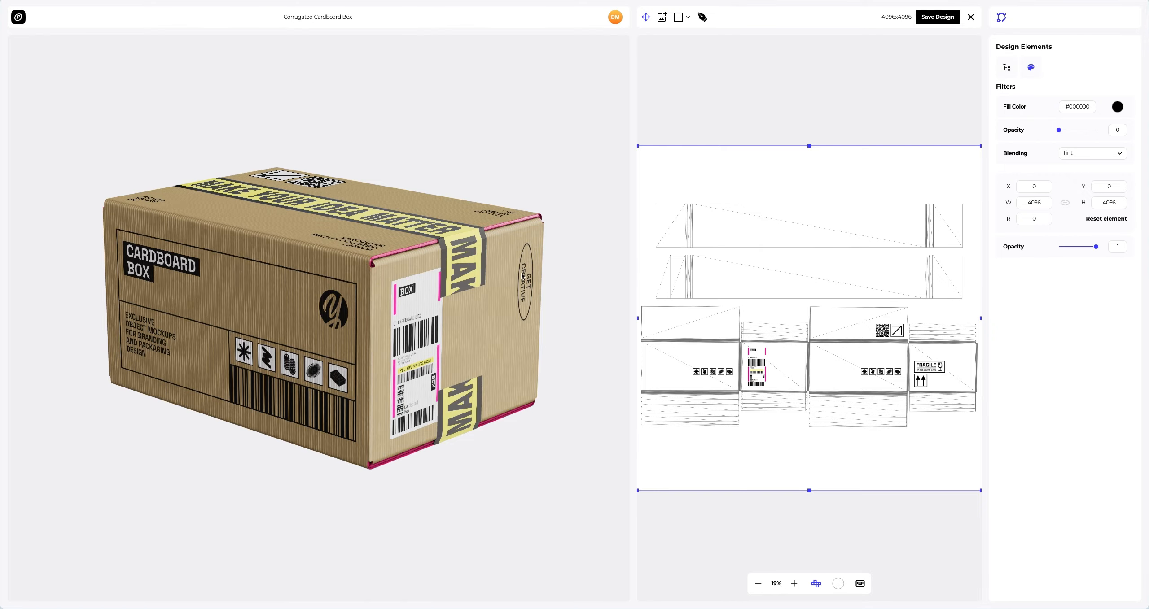
pyautogui.moveTo(475, 280); pyautogui.dragTo(175, 278)
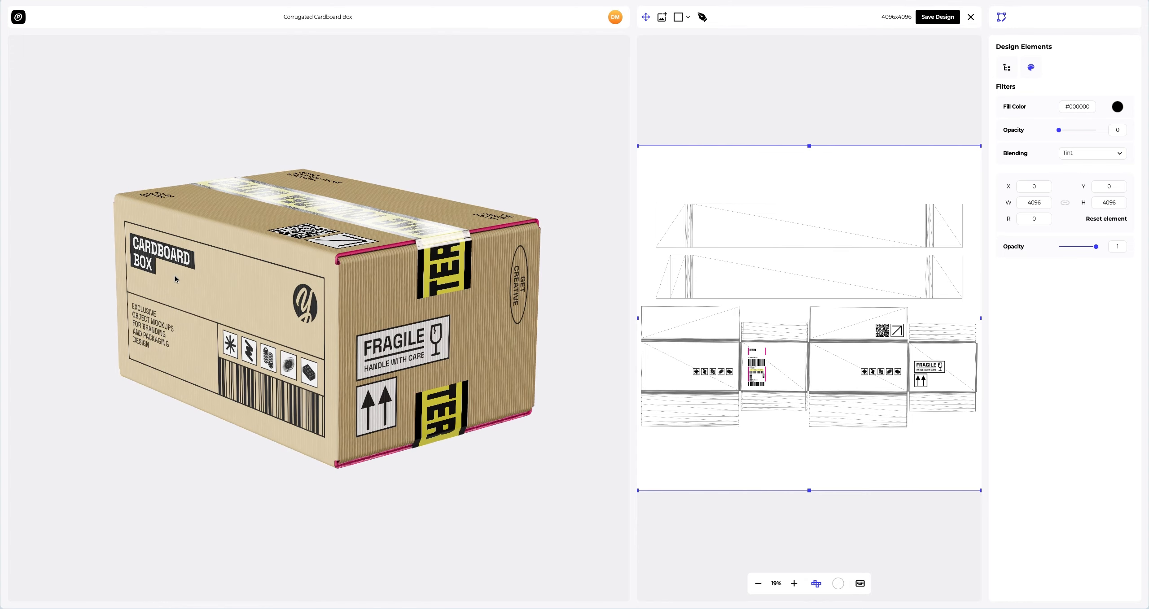
pyautogui.click(937, 18)
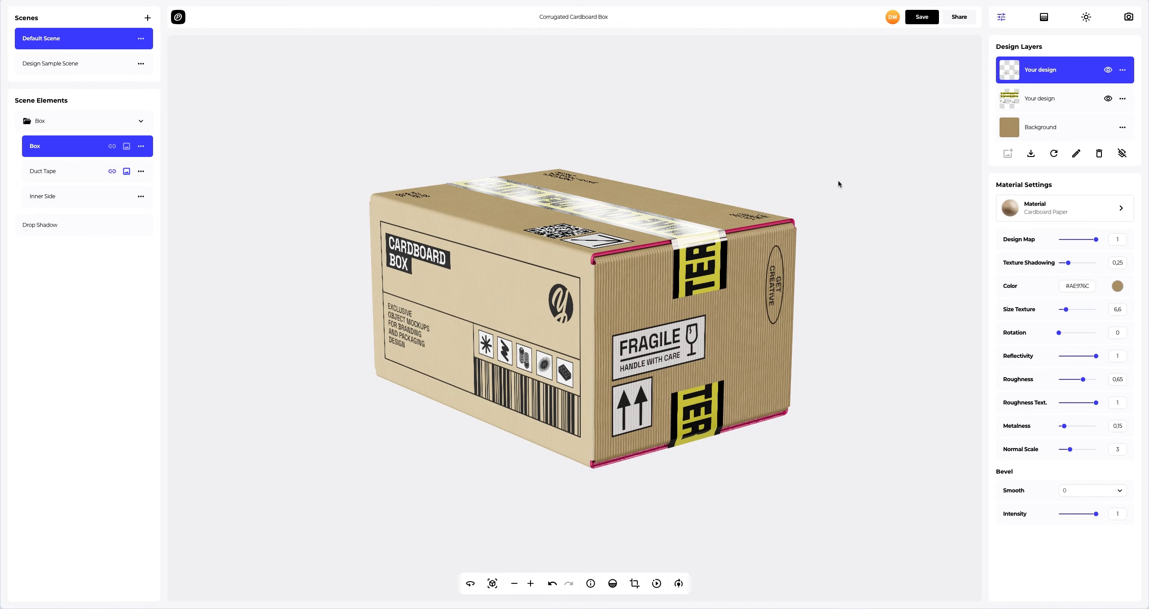
# Change the material of the newly added upper design layer to Glossy Plastic from the Plastic category.
pyautogui.moveTo(792, 290); pyautogui.dragTo(709, 259)
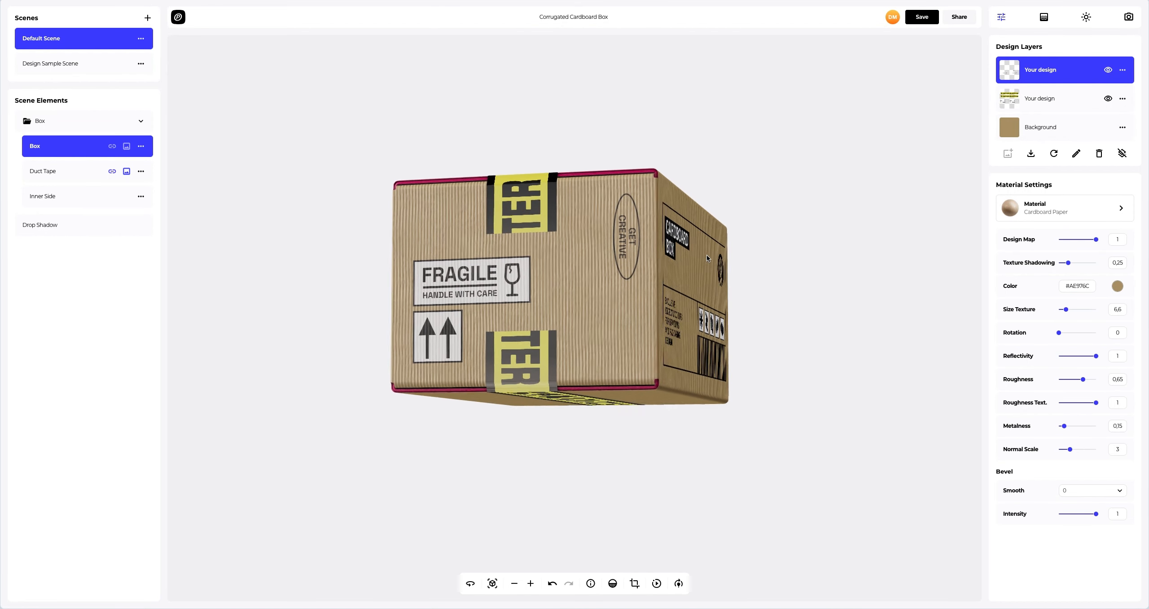
pyautogui.scroll(5, 369, 265)
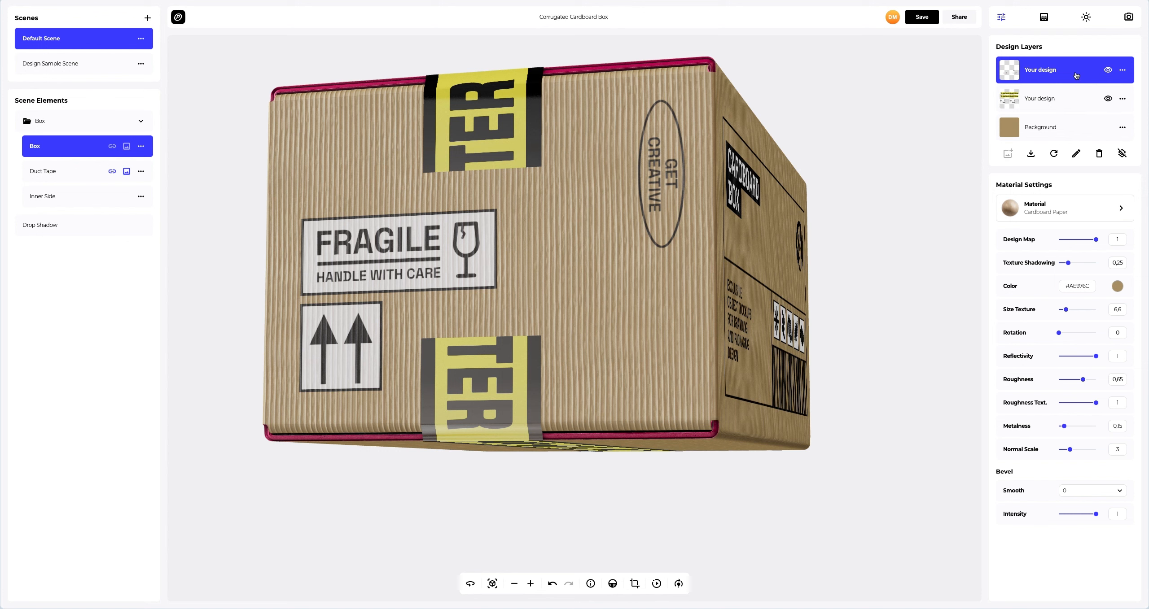
pyautogui.click(1034, 206)
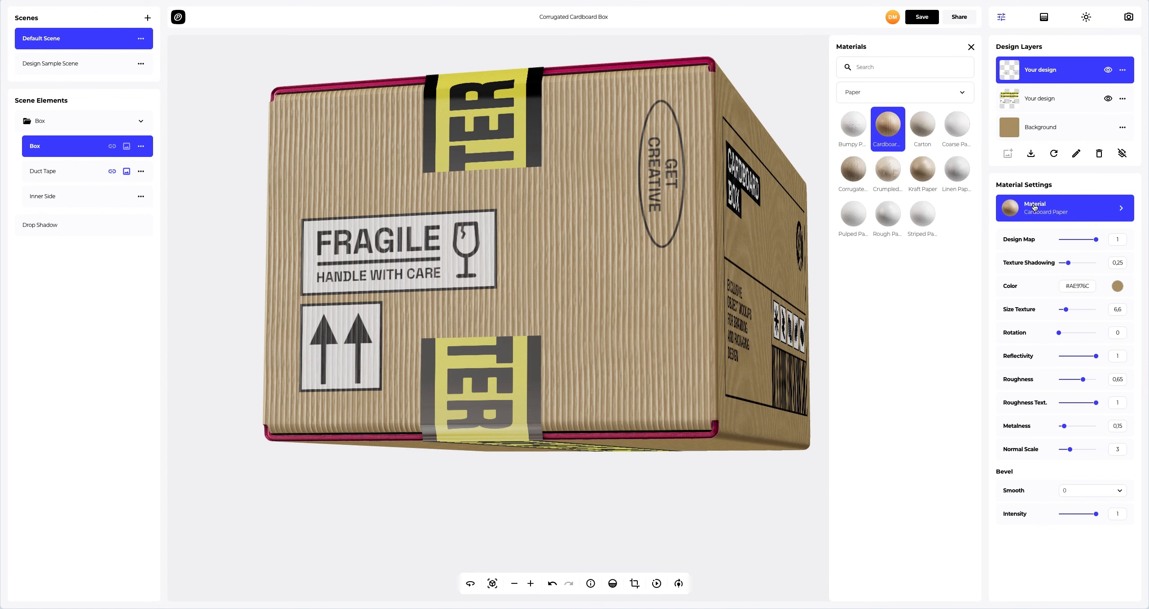
pyautogui.click(906, 93)
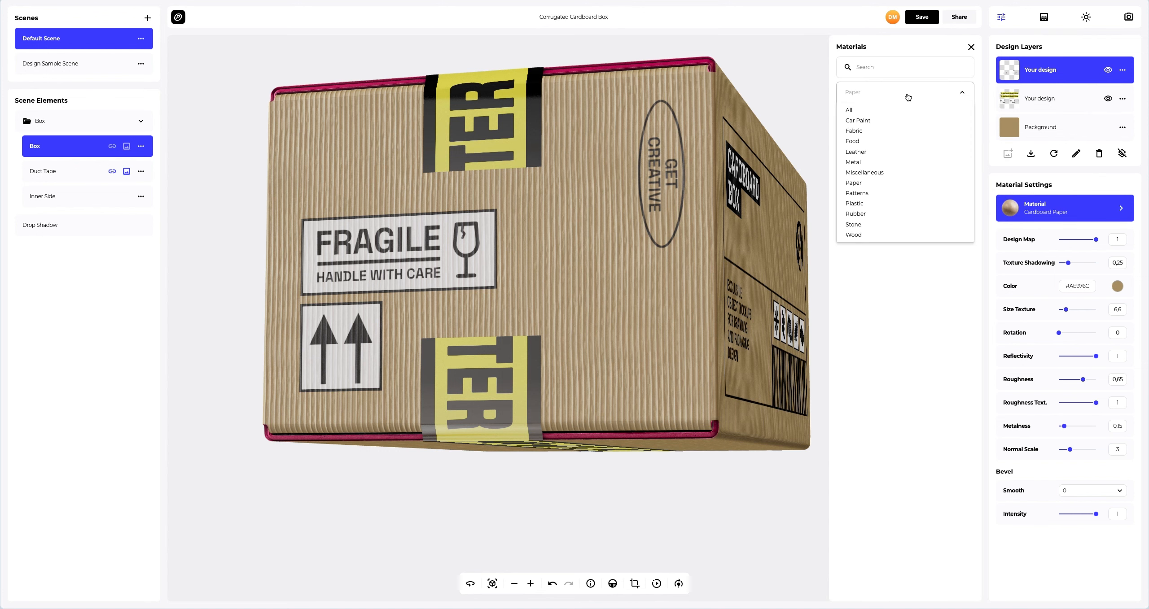
pyautogui.click(859, 203)
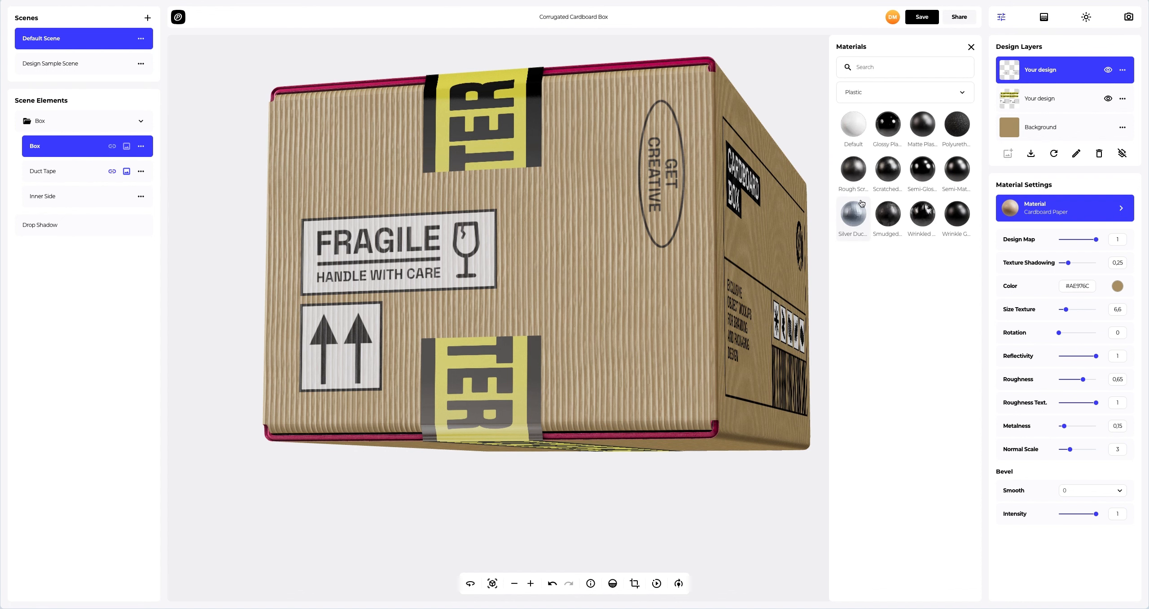
pyautogui.click(889, 125)
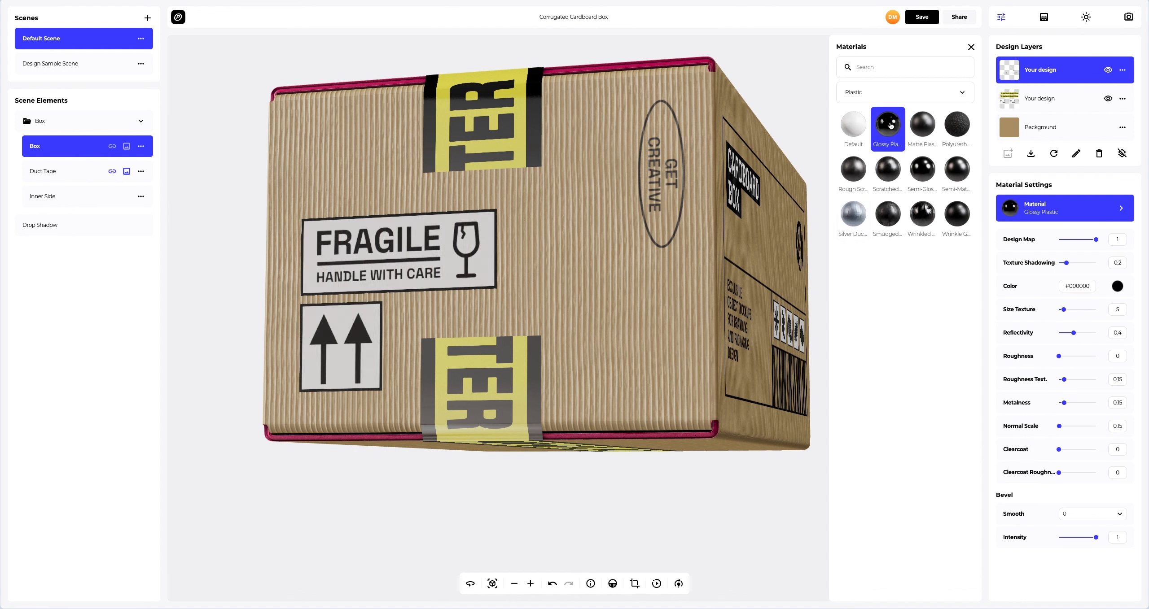
pyautogui.click(971, 47)
# Set the upper design layer's texture size to 30 and its reflectivity to 0.2.
pyautogui.moveTo(667, 231); pyautogui.dragTo(653, 228)
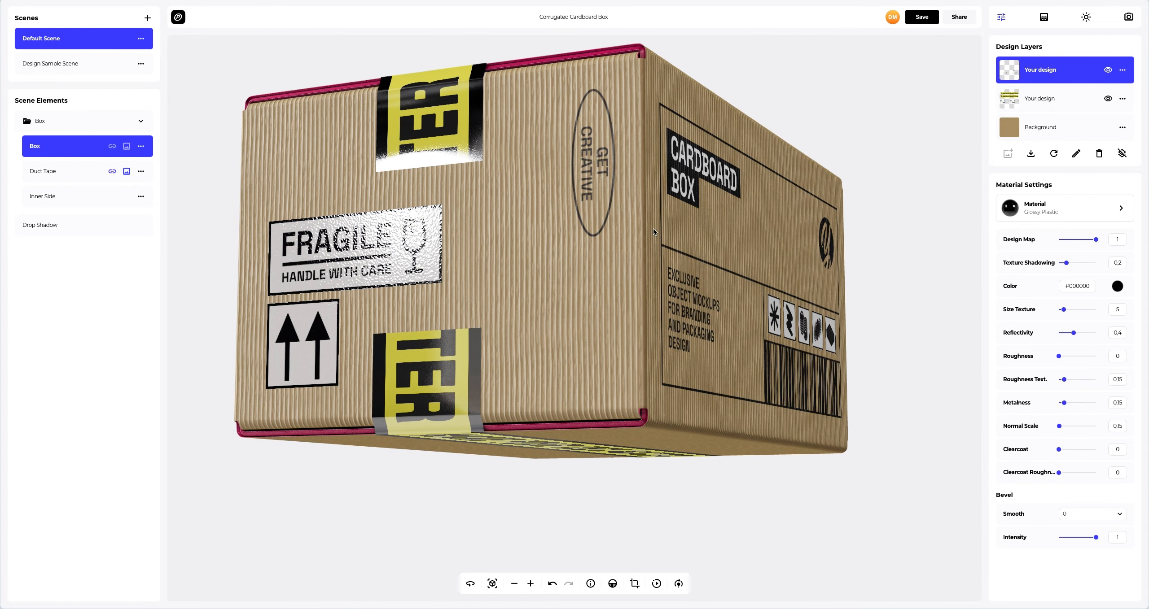
pyautogui.moveTo(1064, 313); pyautogui.dragTo(1105, 311)
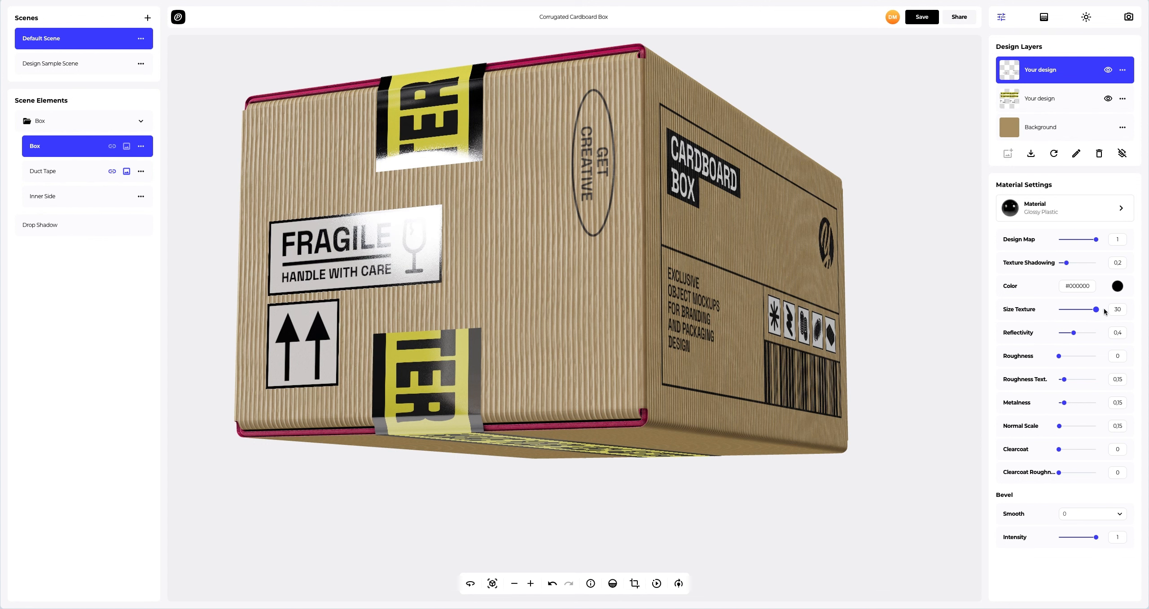
pyautogui.moveTo(1073, 334); pyautogui.dragTo(1066, 335)
# Set the lower design layer's reflectivity to 0.9 and normal scale to 2.9, and reset the camera view.
pyautogui.moveTo(708, 238); pyautogui.dragTo(372, 243)
pyautogui.scroll(2, 352, 242)
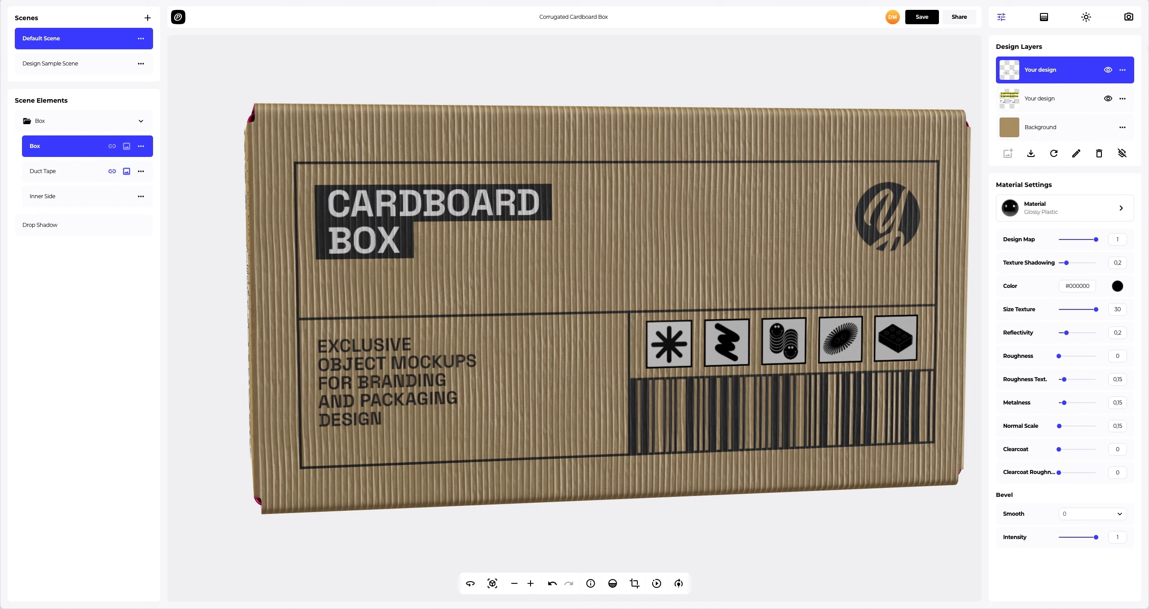
pyautogui.click(1034, 98)
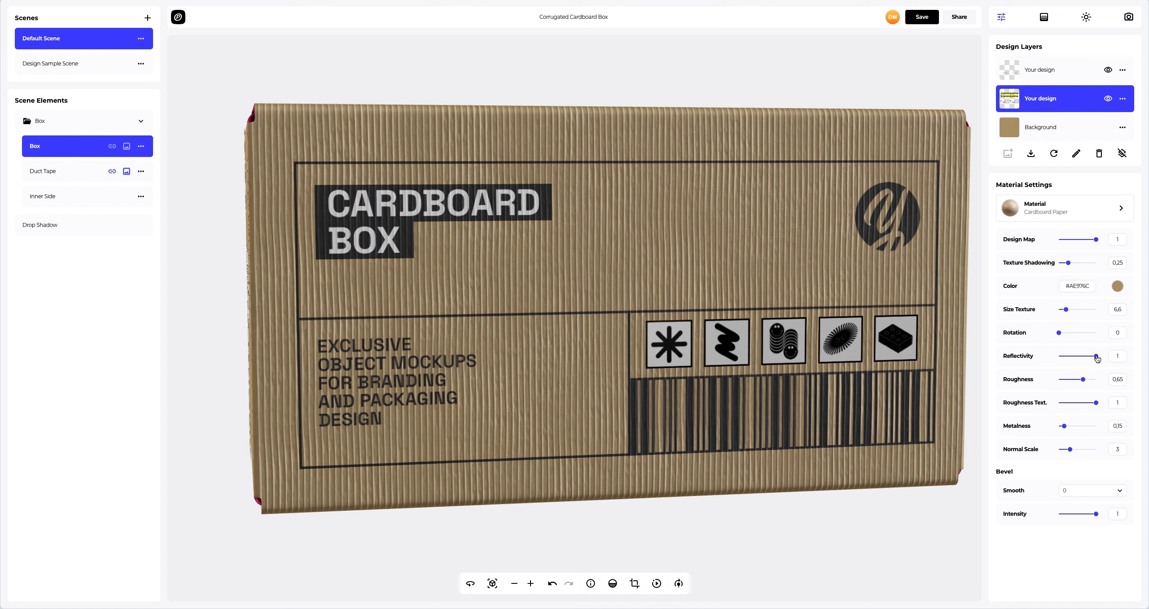
pyautogui.moveTo(1097, 358); pyautogui.dragTo(1092, 359)
pyautogui.moveTo(1069, 449); pyautogui.dragTo(1068, 450)
pyautogui.scroll(-5, 728, 364)
pyautogui.moveTo(684, 358); pyautogui.dragTo(431, 368)
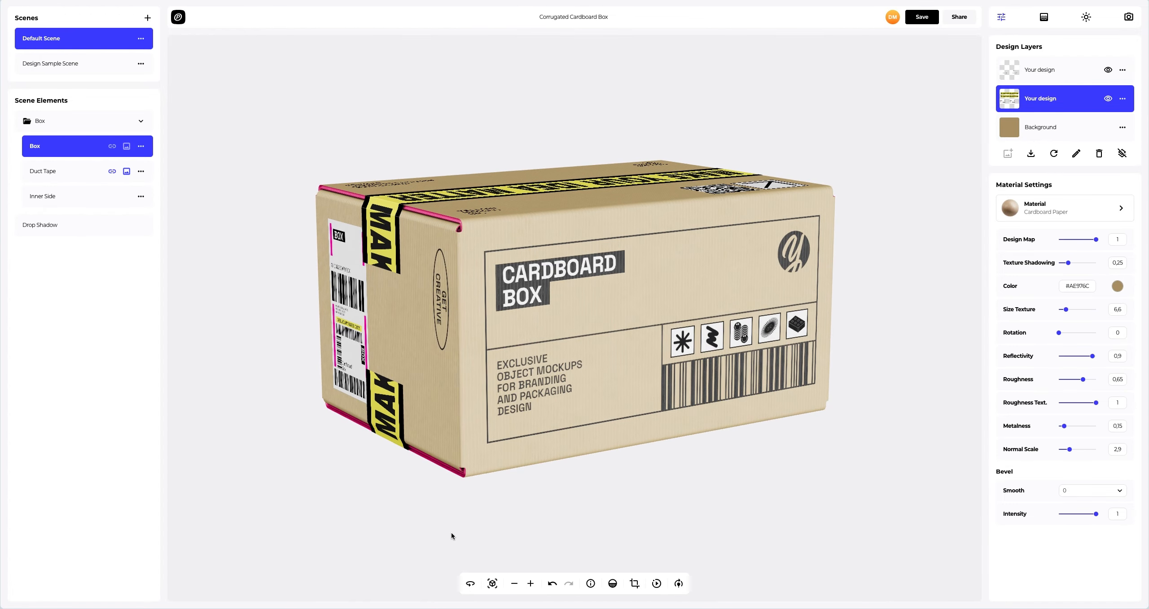
pyautogui.click(492, 584)
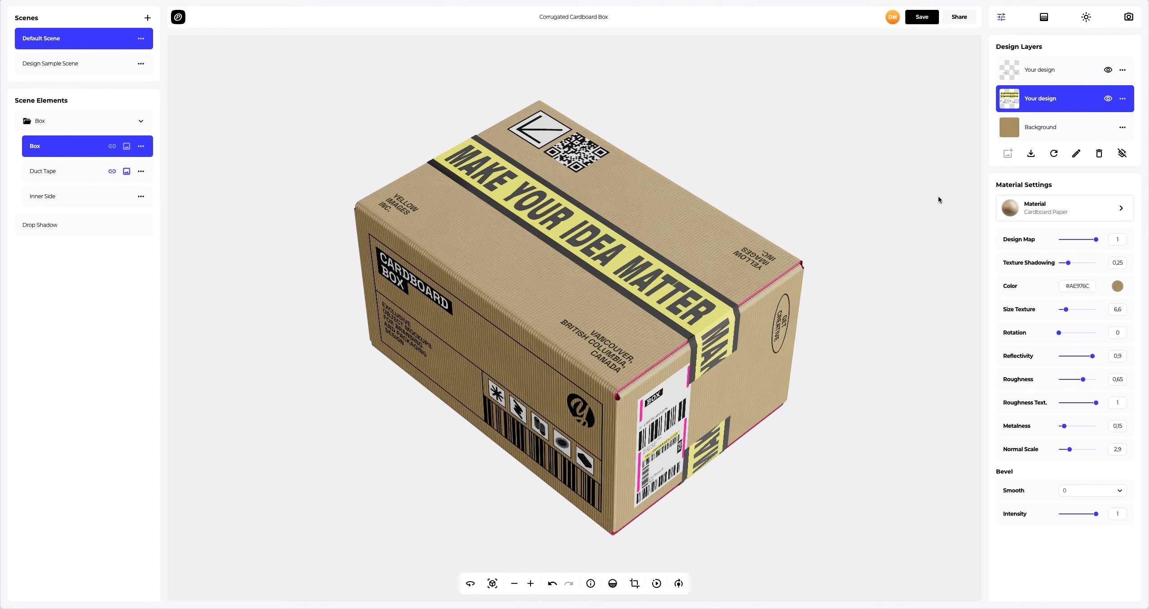
# Fill the scene background with the magenta swatch and mute it to a softer solid purple.
pyautogui.click(1045, 19)
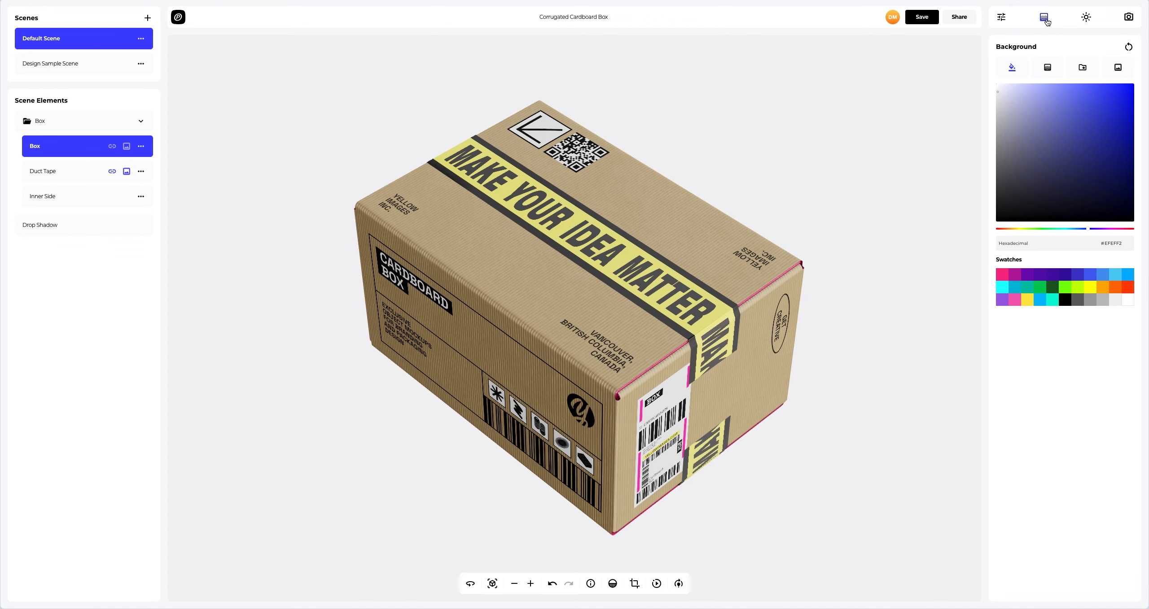
pyautogui.click(1015, 276)
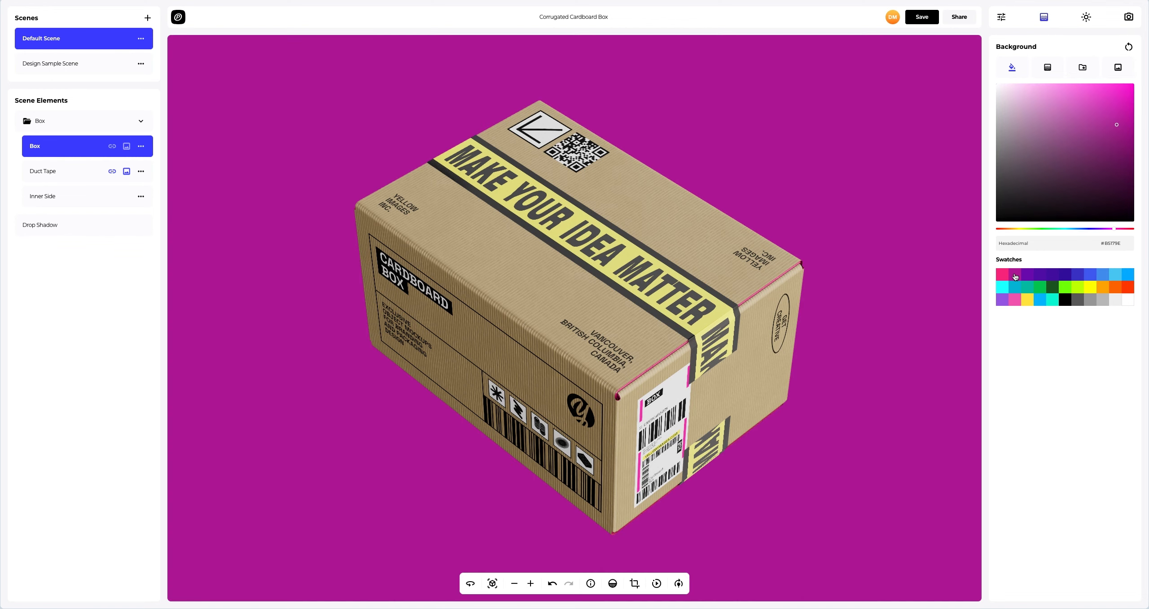
pyautogui.moveTo(1079, 144)
pyautogui.mouseDown()
pyautogui.moveTo(1109, 143)
pyautogui.moveTo(1101, 105)
pyautogui.moveTo(1064, 135)
pyautogui.mouseUp()
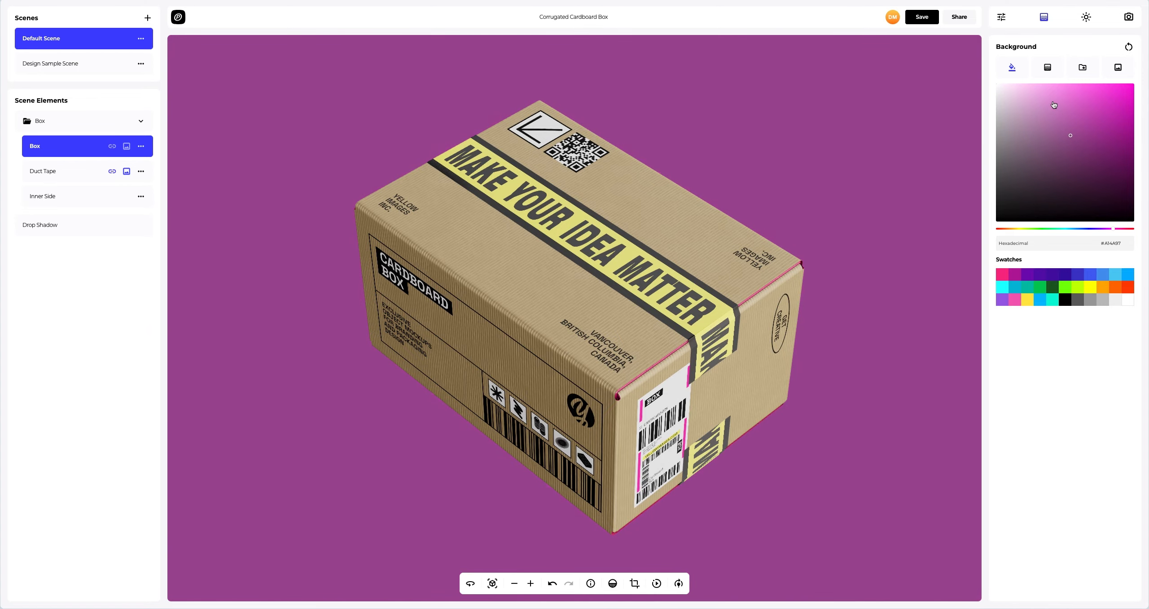
# Switch the background to a gradient with pink as Color A and purple as Color B, and make it radial.
pyautogui.click(1047, 69)
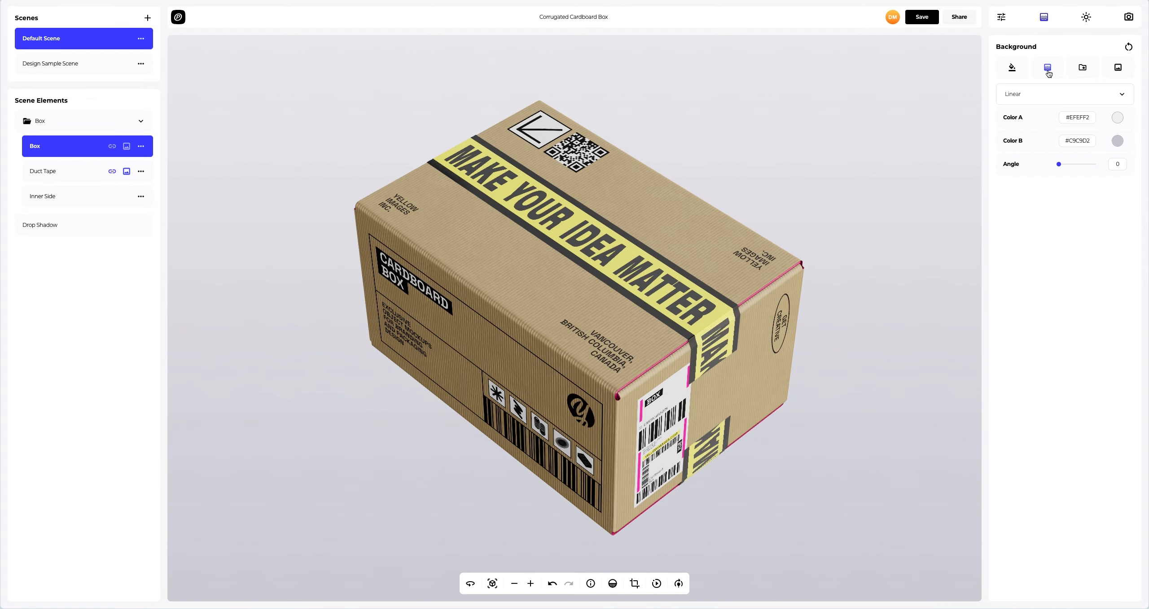
pyautogui.click(1117, 117)
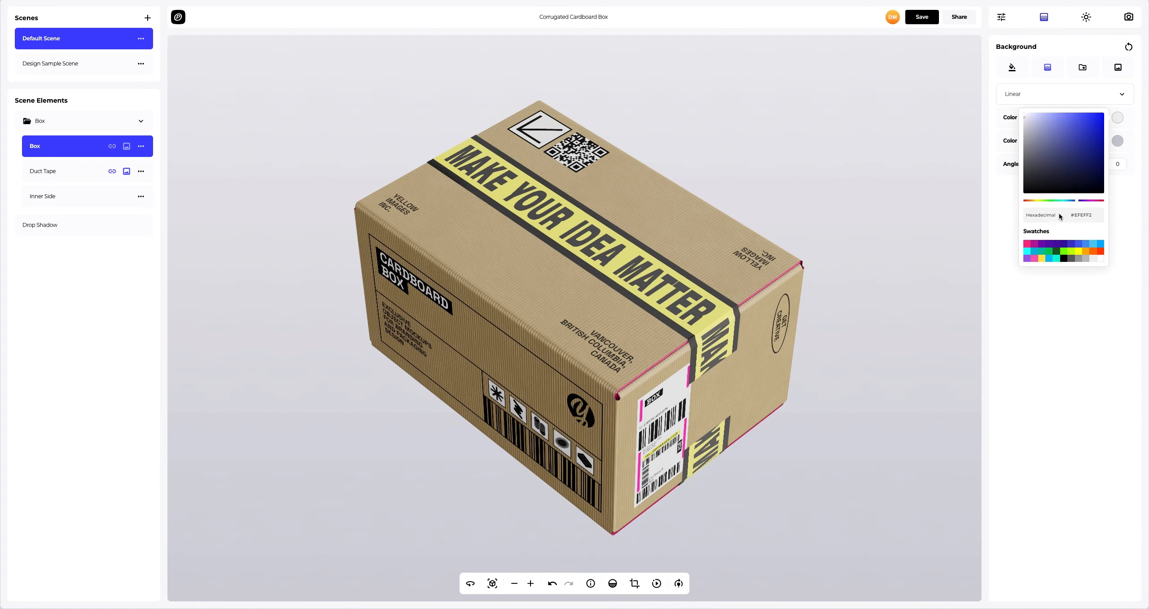
pyautogui.click(1028, 244)
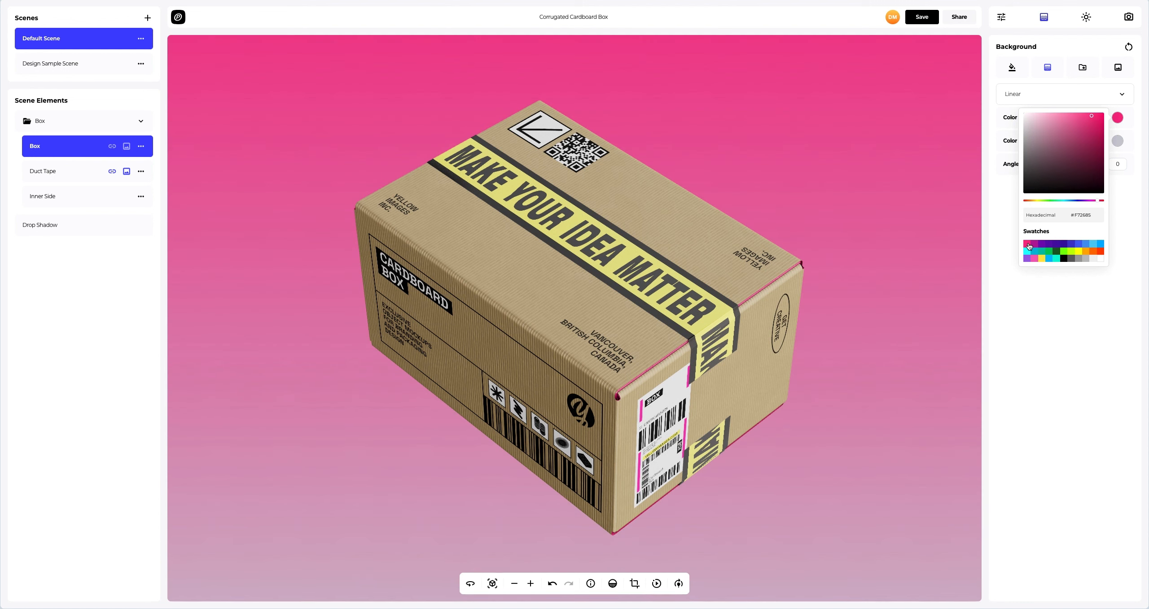
pyautogui.click(1118, 141)
pyautogui.click(1041, 268)
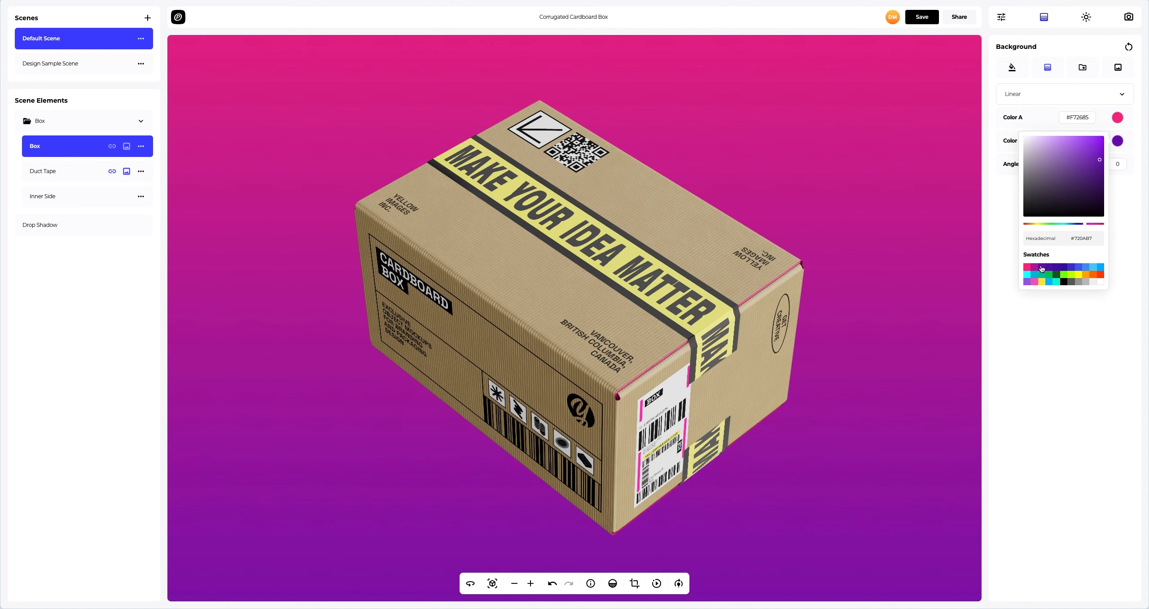
pyautogui.click(1033, 96)
pyautogui.click(1025, 122)
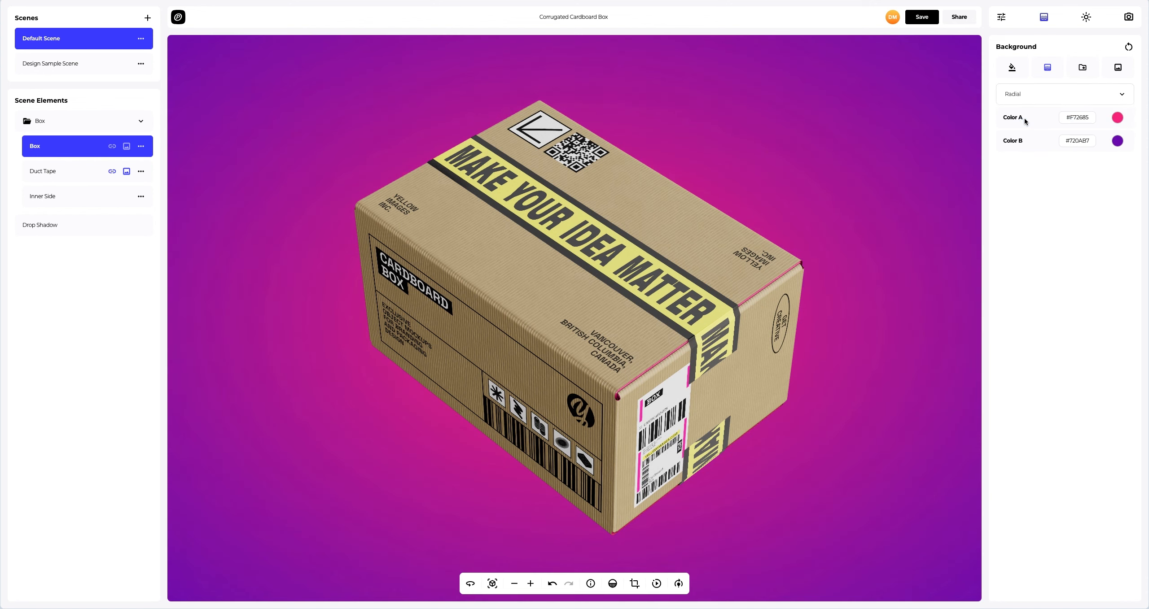
# Replace the background with the preset image that blends dark blue, magenta and red.
pyautogui.click(1080, 68)
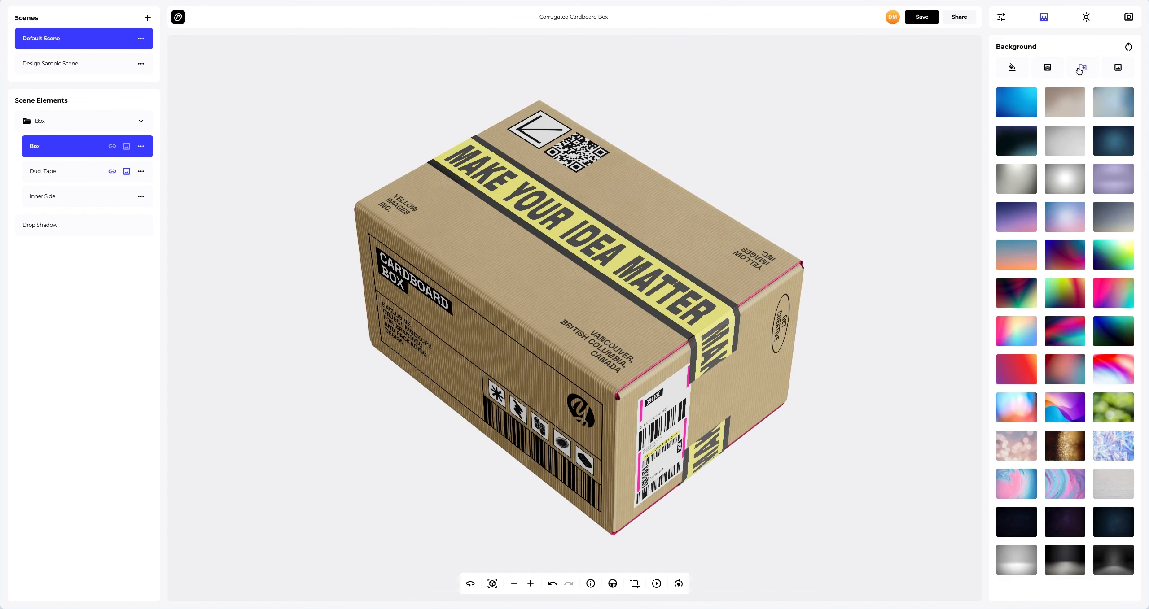
pyautogui.click(1064, 108)
pyautogui.click(1070, 254)
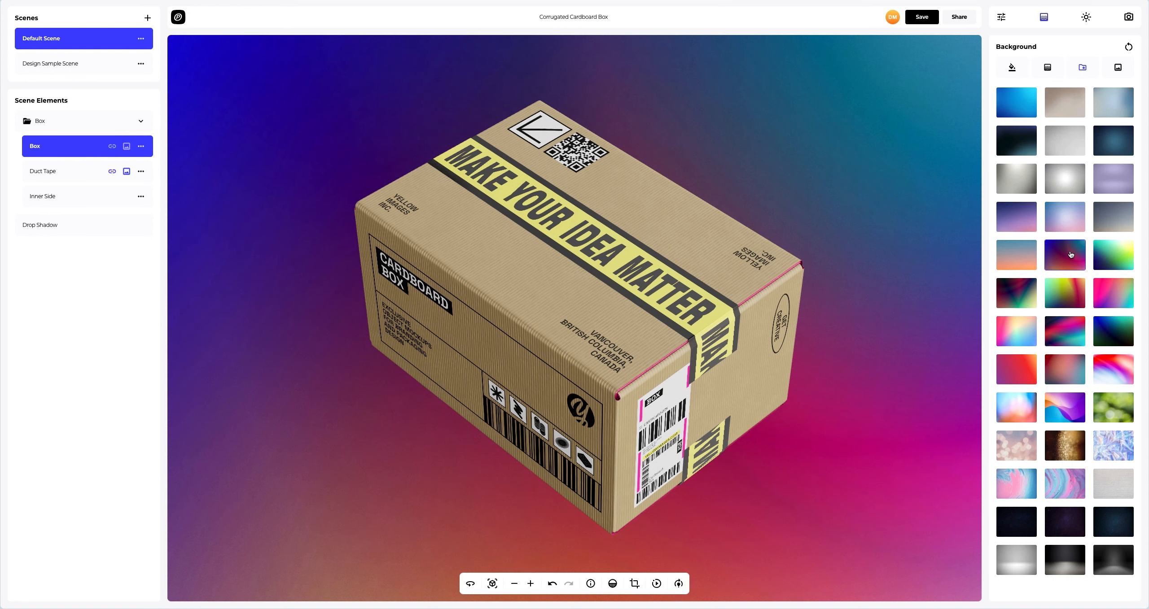